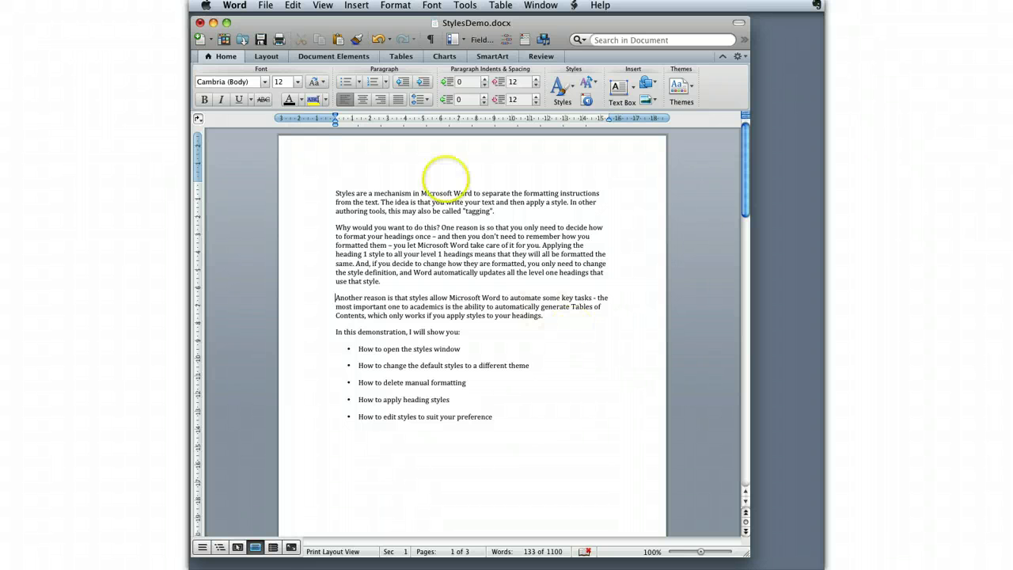
# Show the Toolbox Styles pane beside the page, with DemoScript as the current style
pyautogui.click(322, 5)
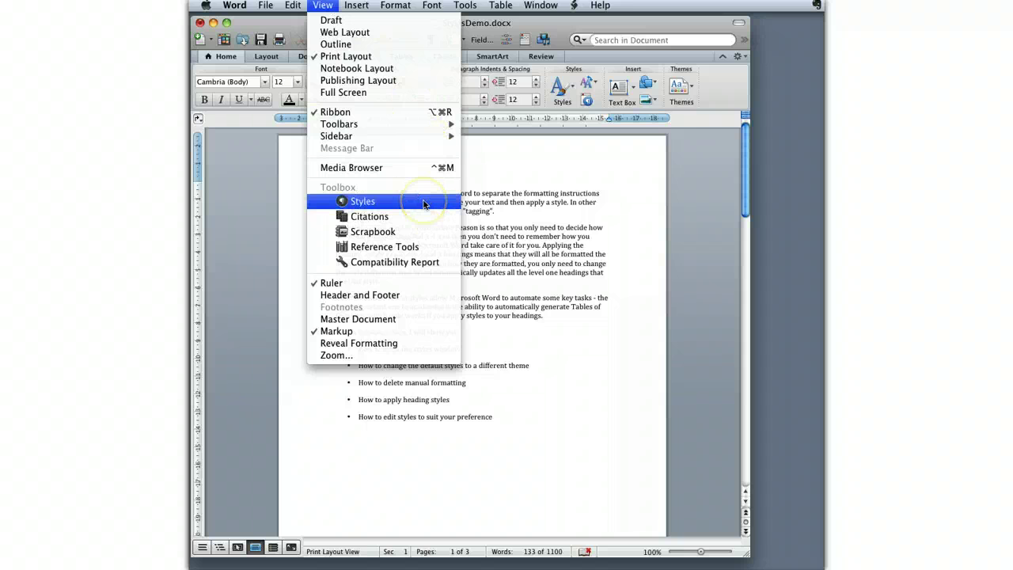
pyautogui.click(638, 197)
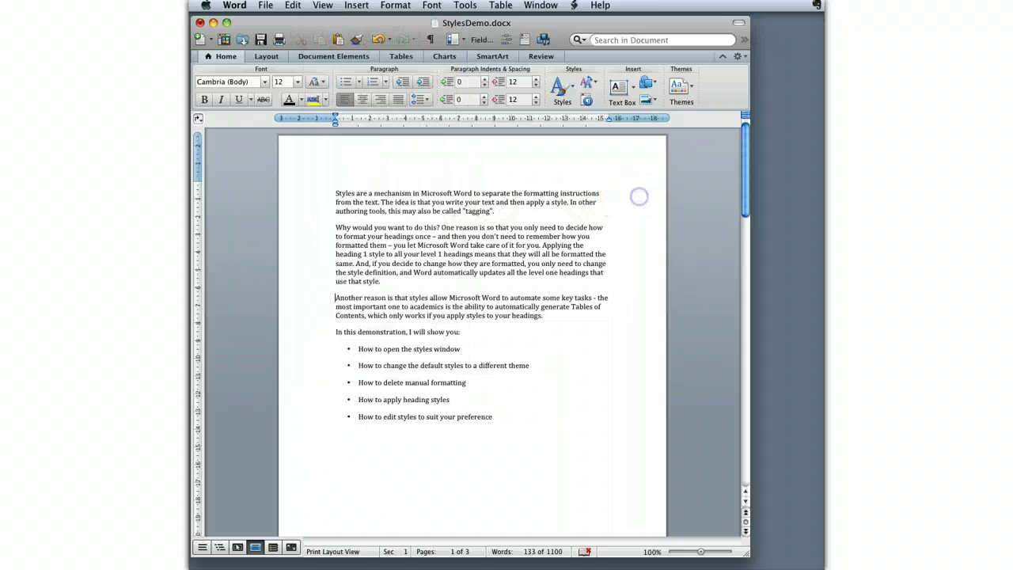
pyautogui.click(526, 42)
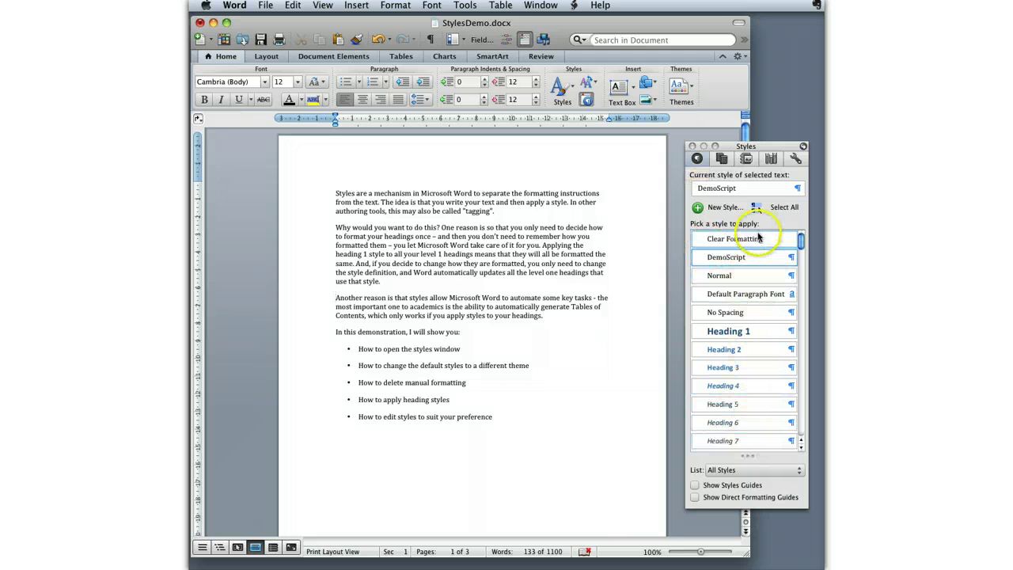
pyautogui.click(798, 473)
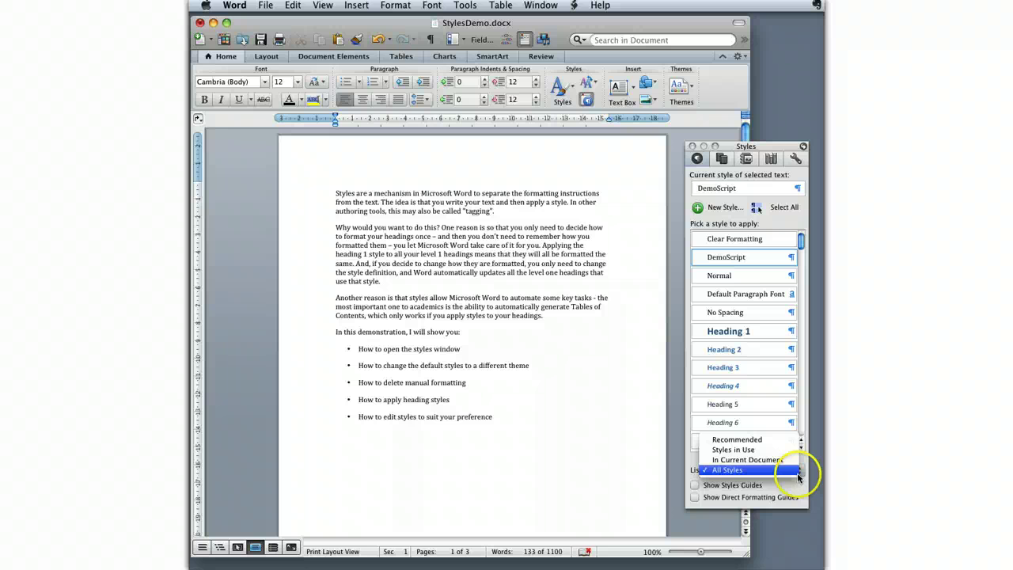
pyautogui.click(757, 451)
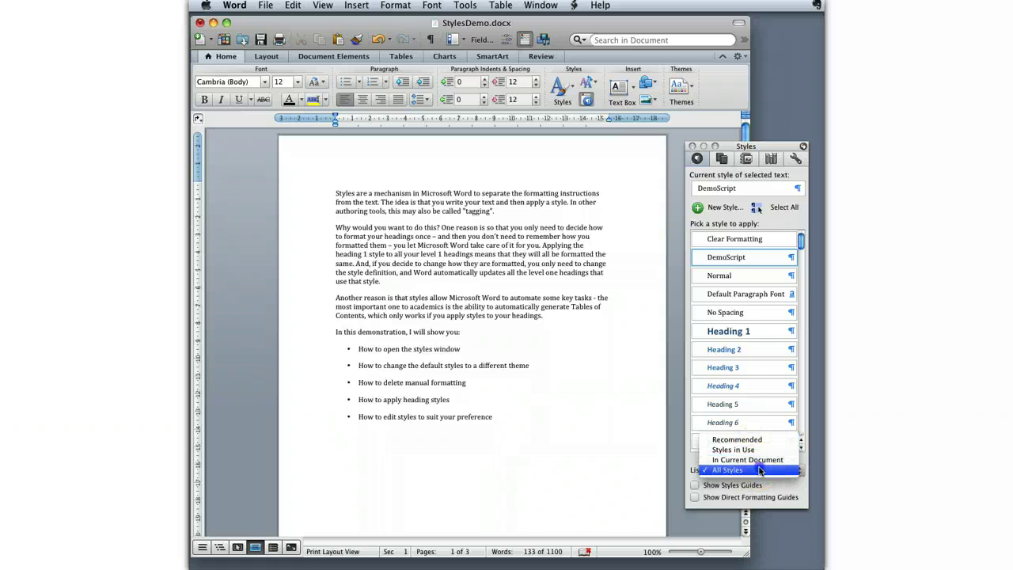
pyautogui.click(760, 470)
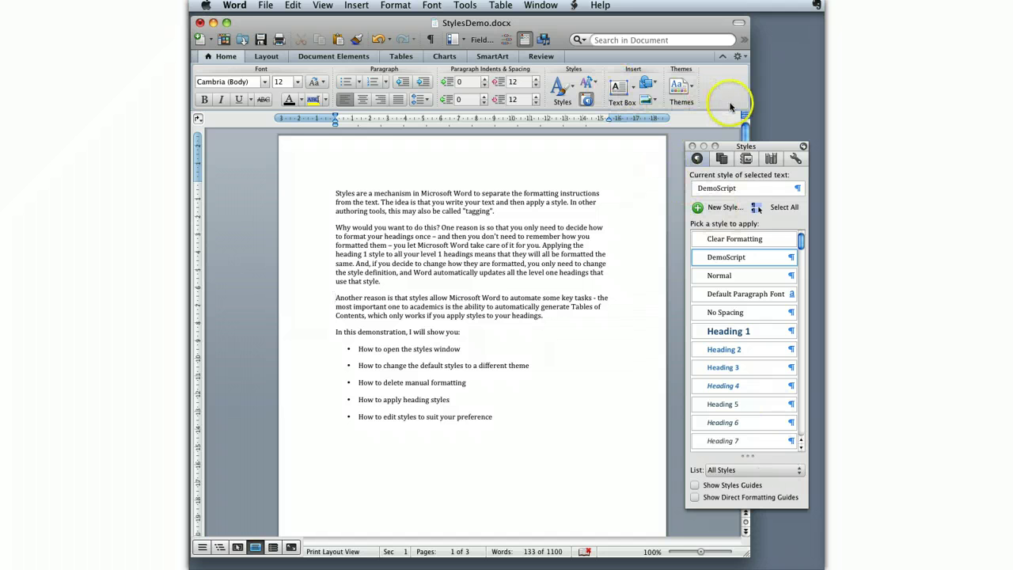
# Apply the Angles theme, briefly try Austin, then settle back on Angles
pyautogui.click(693, 87)
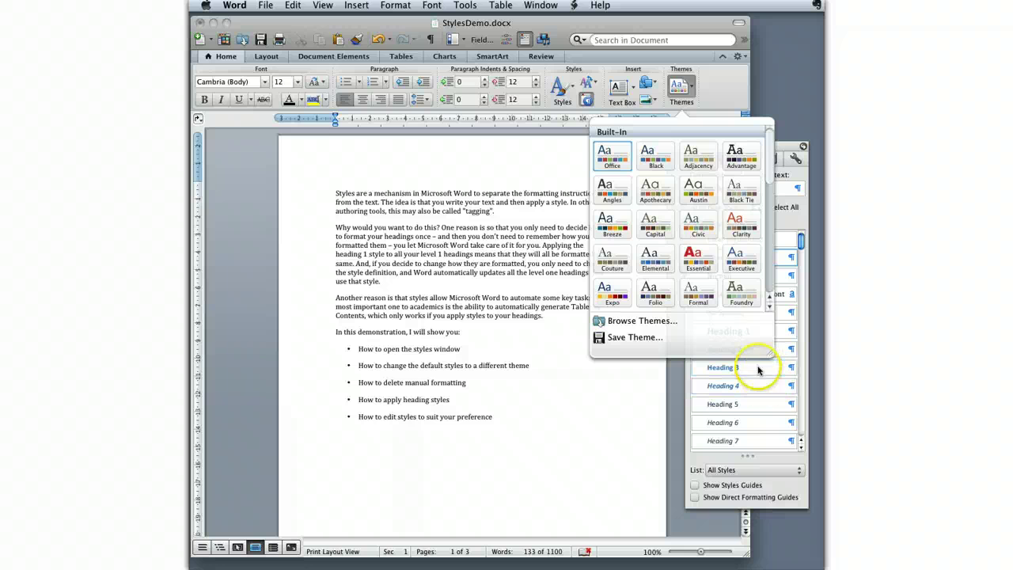
pyautogui.click(620, 203)
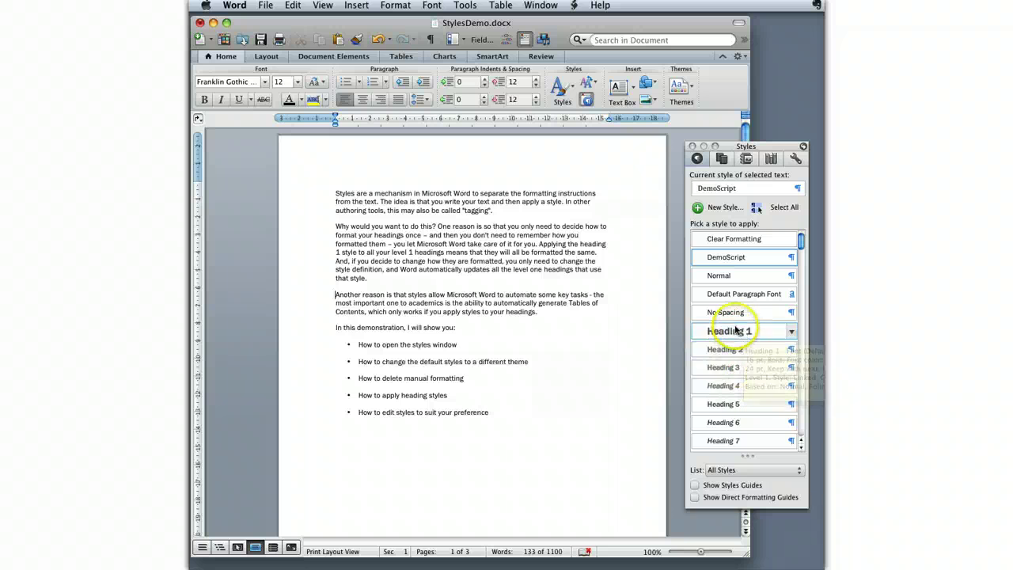
pyautogui.click(679, 87)
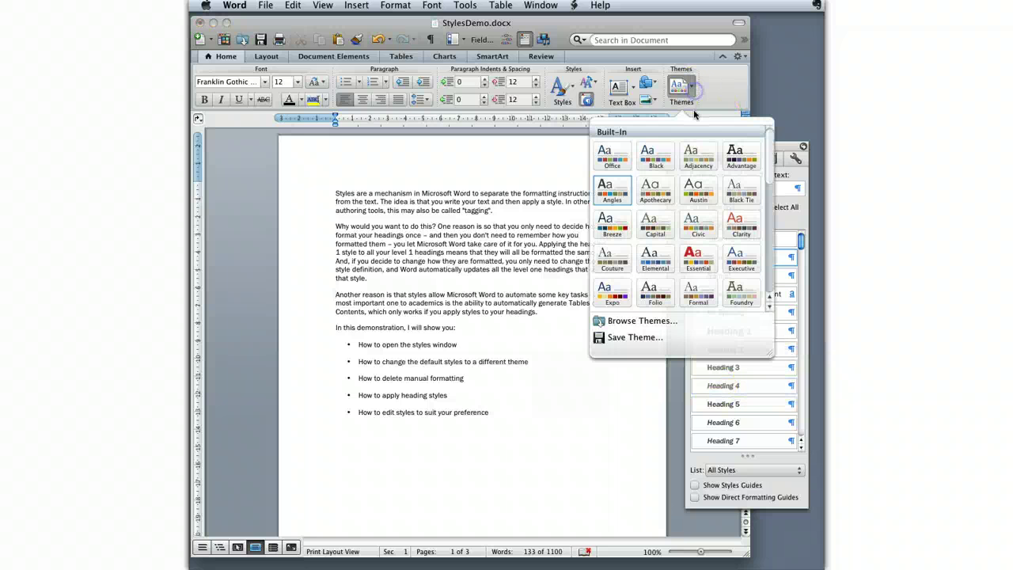
pyautogui.click(698, 194)
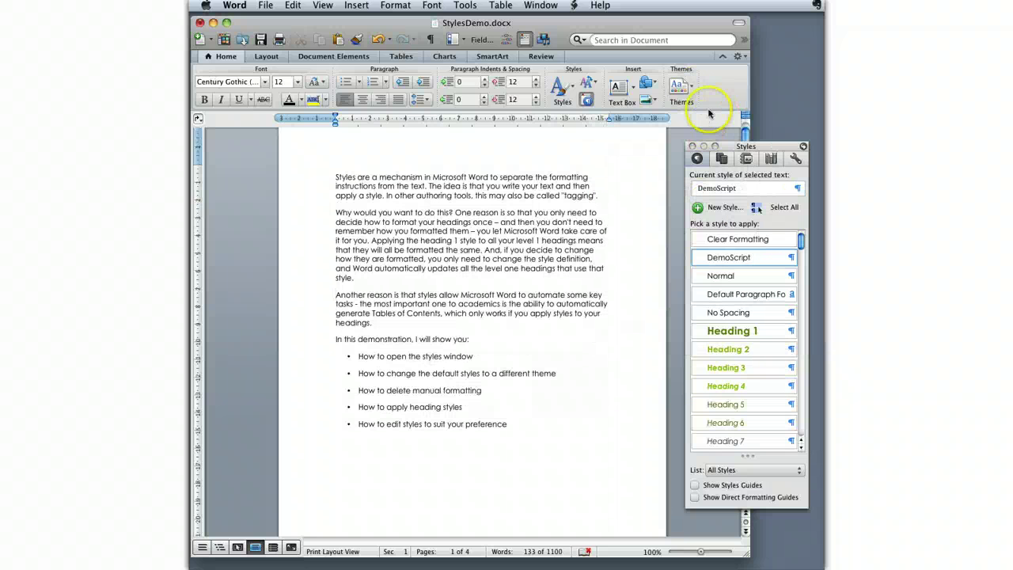
pyautogui.click(680, 87)
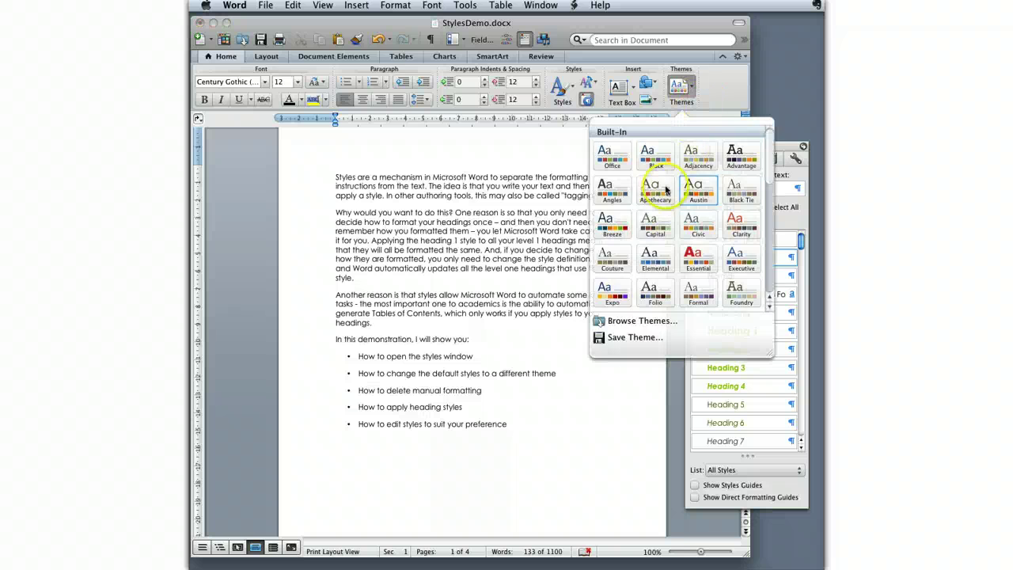
pyautogui.click(610, 190)
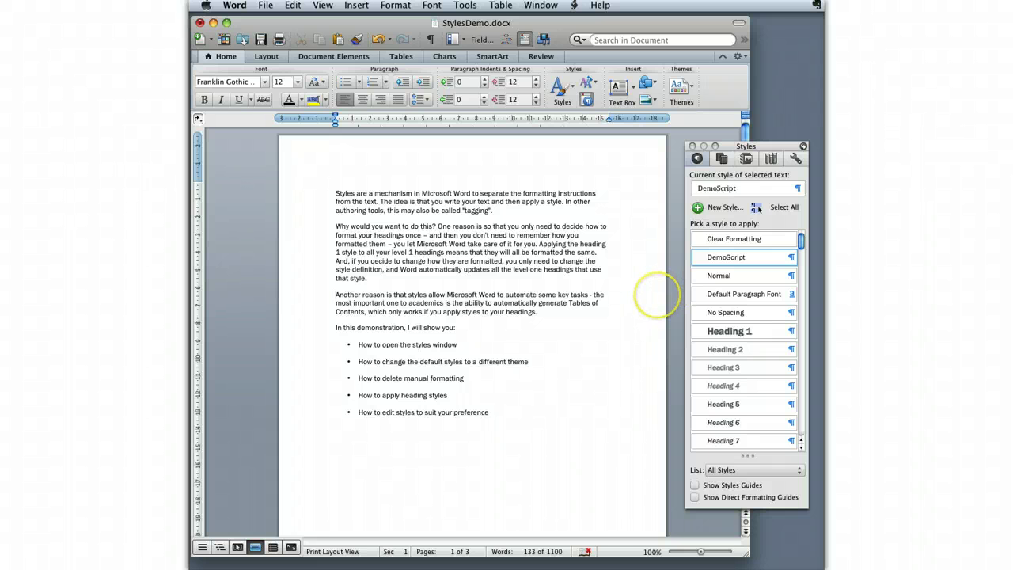
# Turn on Show Direct Formatting Guides to flag the manually formatted headings on page 2
pyautogui.scroll(-1, 657, 294)
pyautogui.scroll(-15, 472, 332)
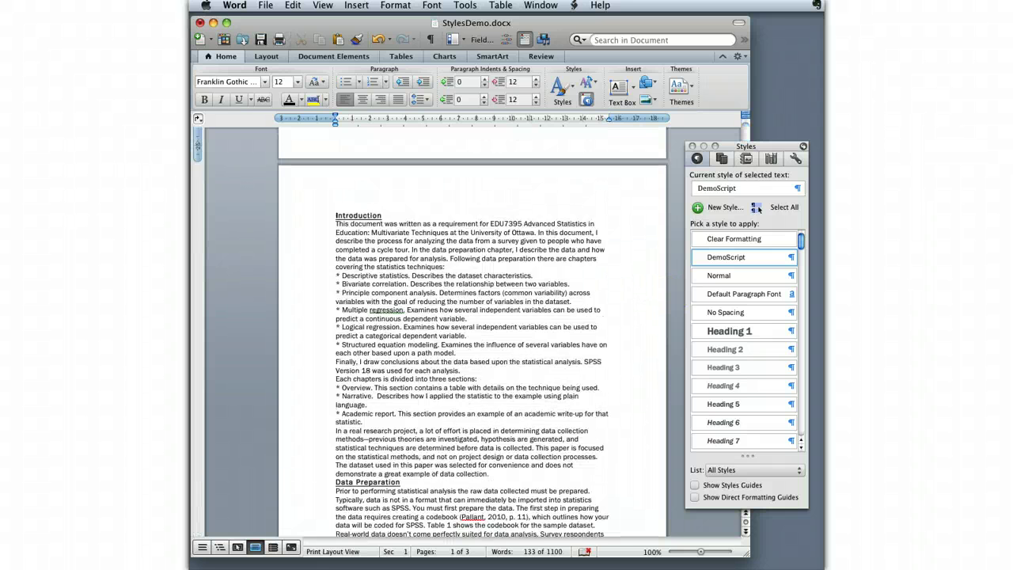
pyautogui.scroll(3, 472, 332)
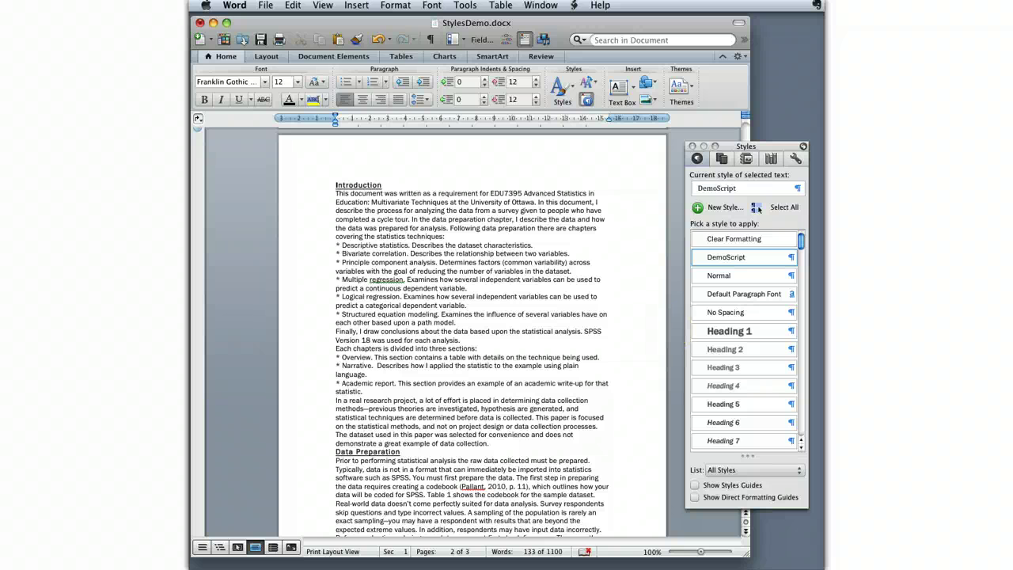
pyautogui.click(696, 498)
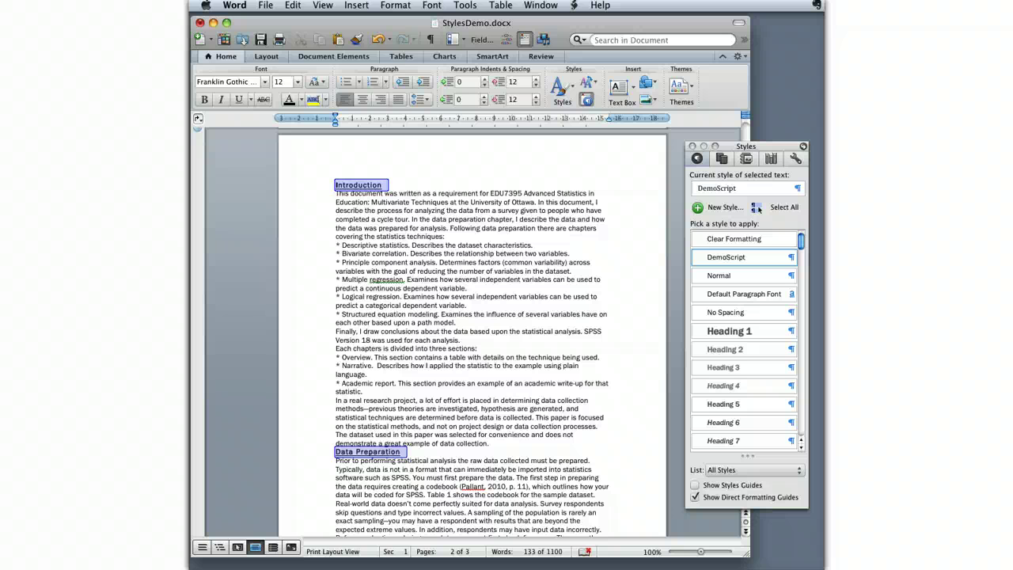
pyautogui.scroll(-5, 387, 309)
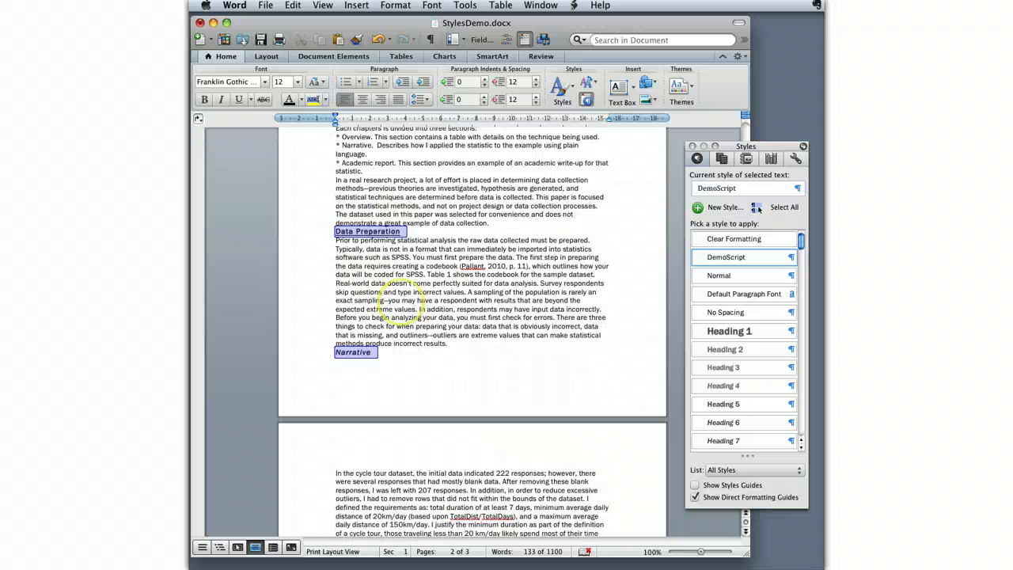
pyautogui.scroll(6, 548, 332)
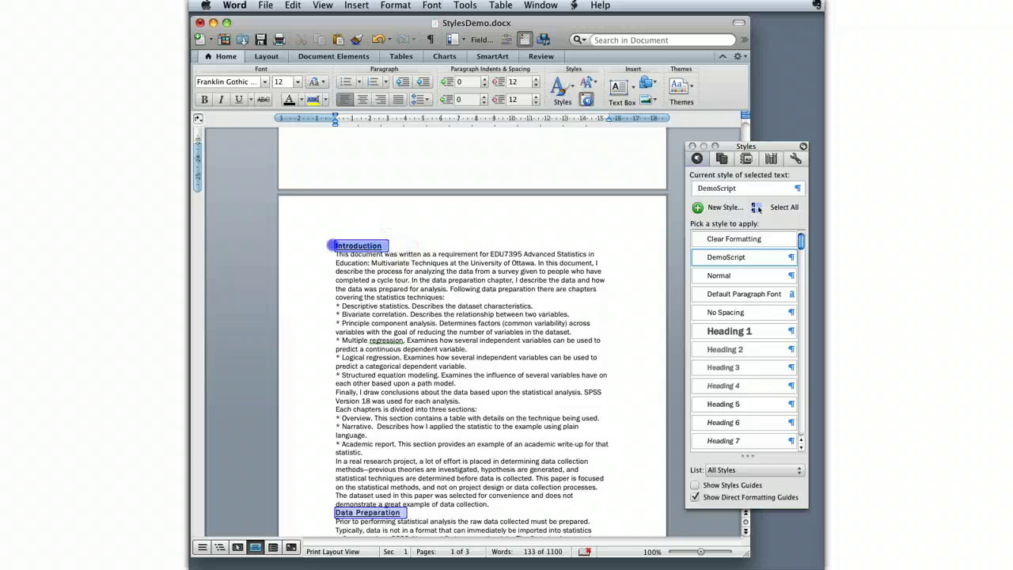
# Reset the Introduction heading to Normal and show paragraph marks
pyautogui.press('super+shift+n')
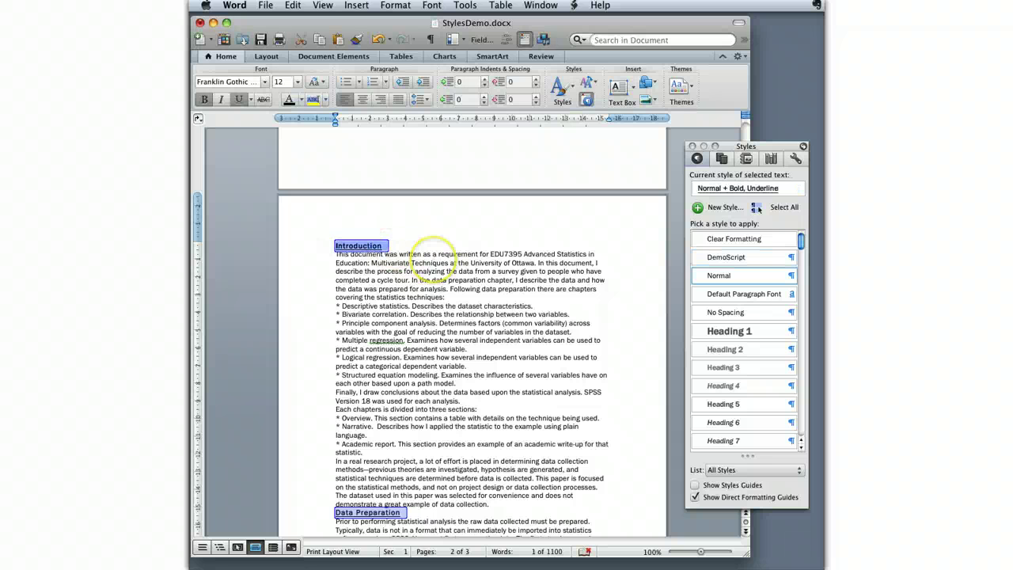
pyautogui.click(432, 262)
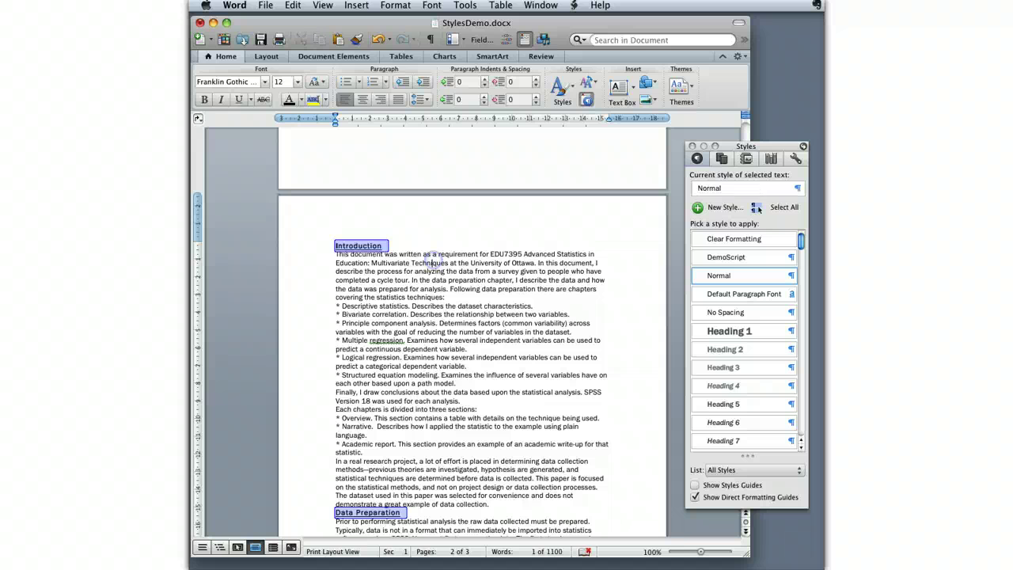
pyautogui.click(432, 40)
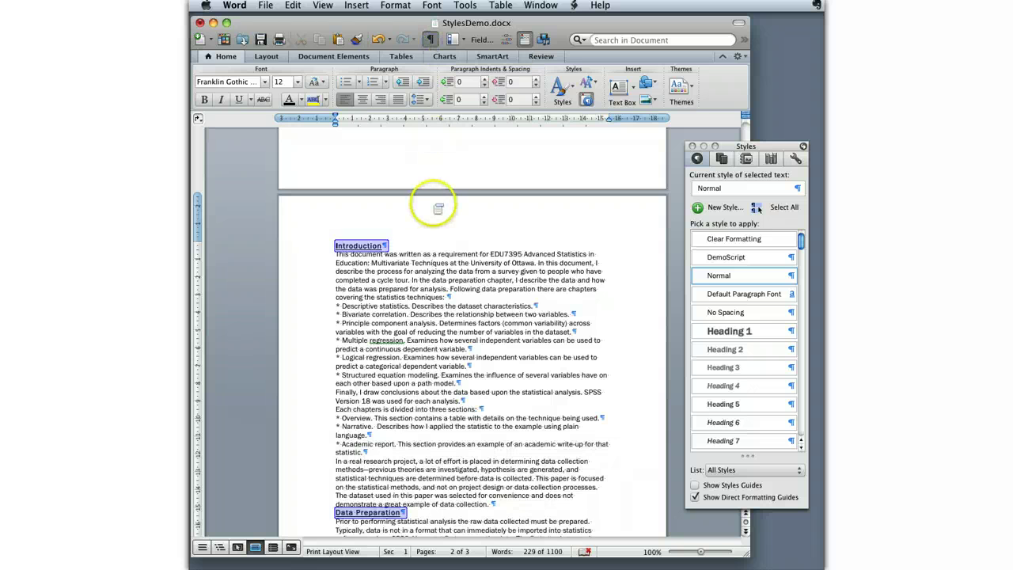
# Clear the bold and underline from Introduction and apply the Heading 1 style
pyautogui.click(348, 246)
pyautogui.moveTo(414, 238); pyautogui.dragTo(414, 242)
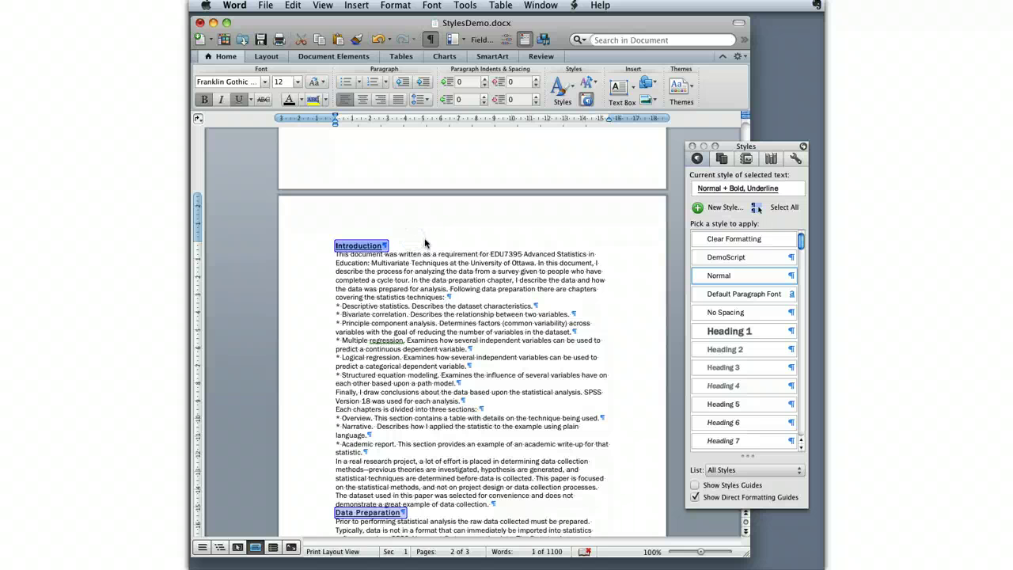
pyautogui.click(752, 245)
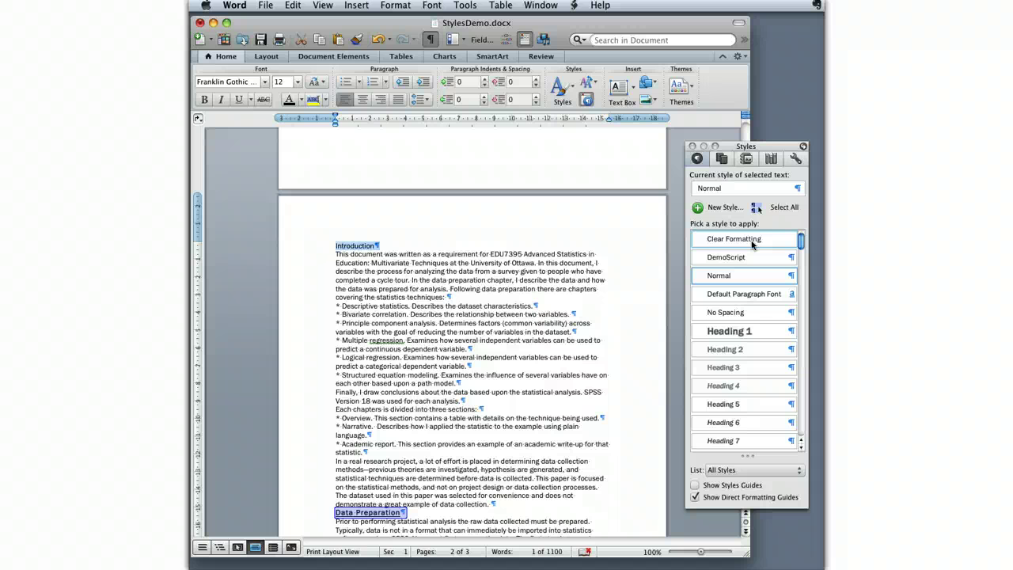
pyautogui.click(749, 332)
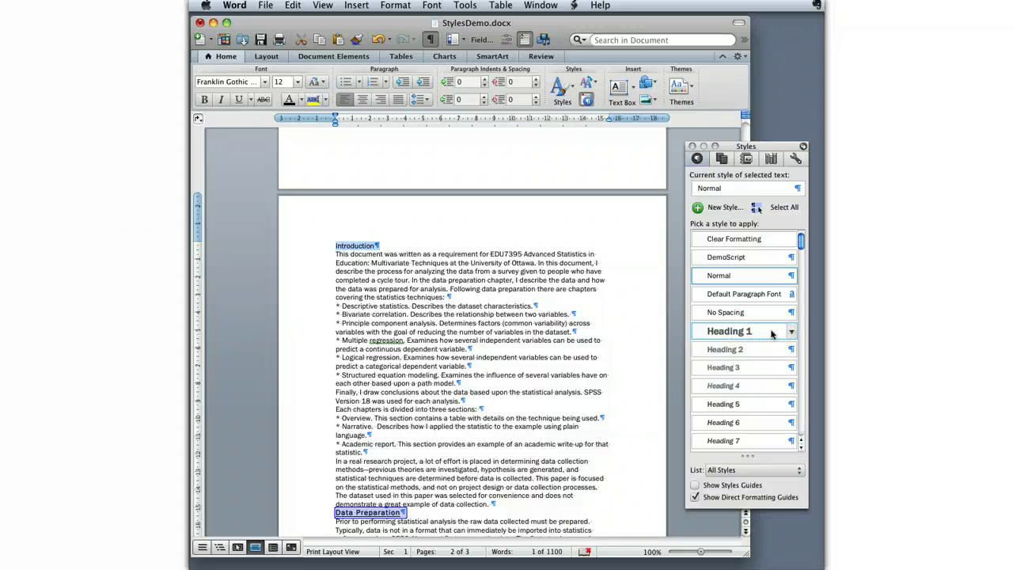
pyautogui.click(772, 334)
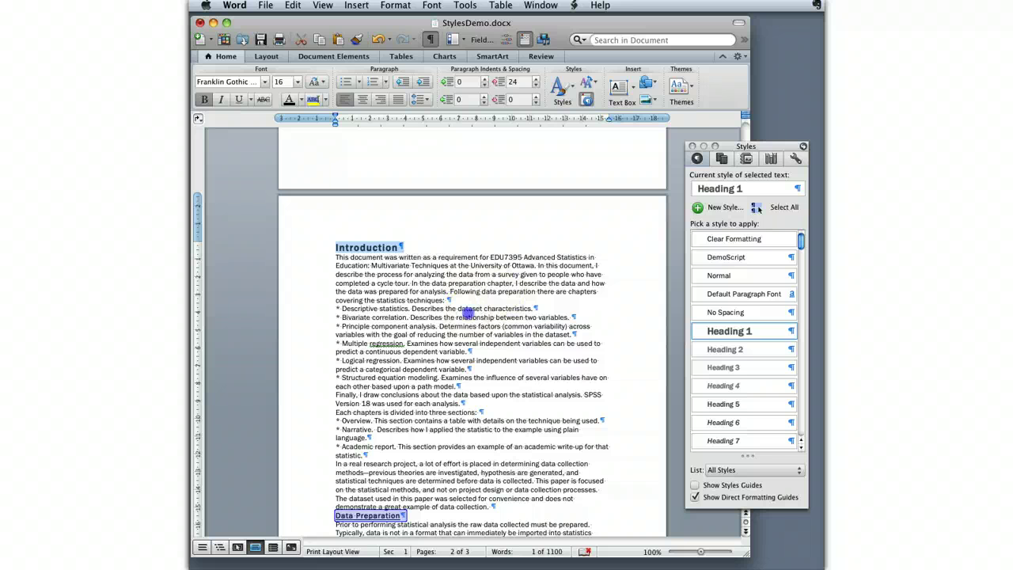
pyautogui.click(467, 318)
# Reapply Heading 1 to the Introduction heading and confirm its style
pyautogui.scroll(-1, 473, 351)
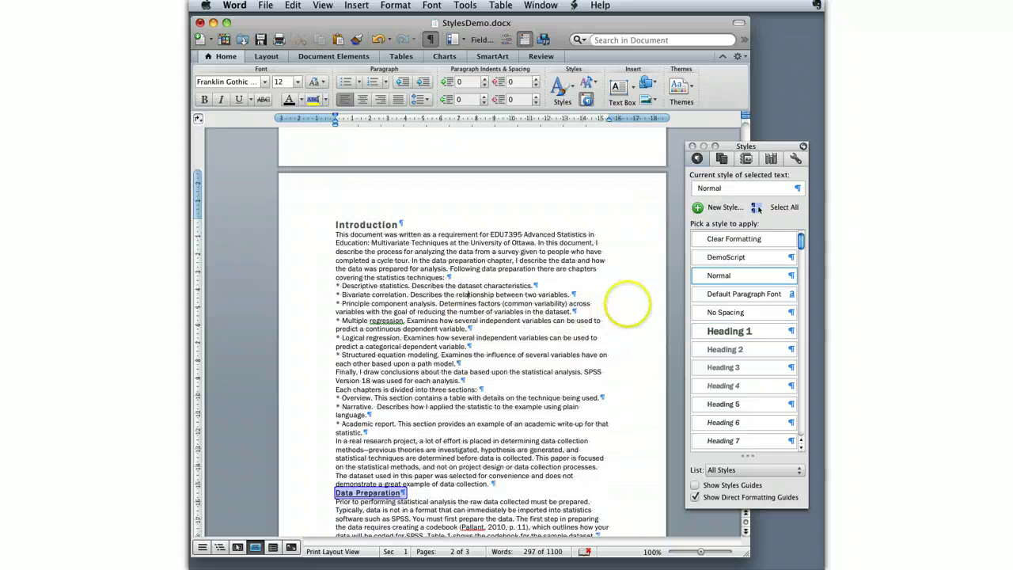
pyautogui.click(403, 222)
pyautogui.click(729, 331)
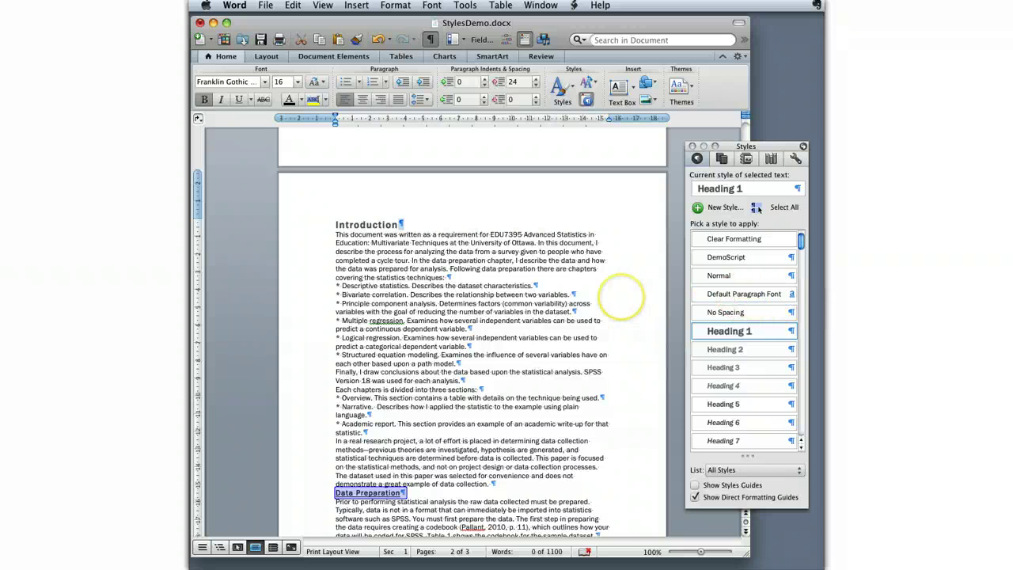
pyautogui.click(572, 295)
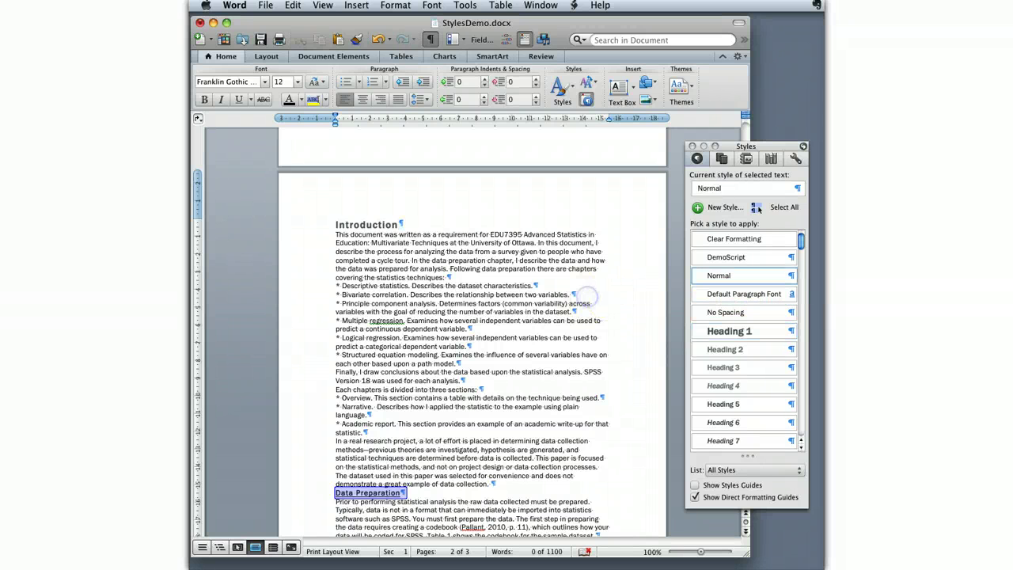
pyautogui.click(345, 233)
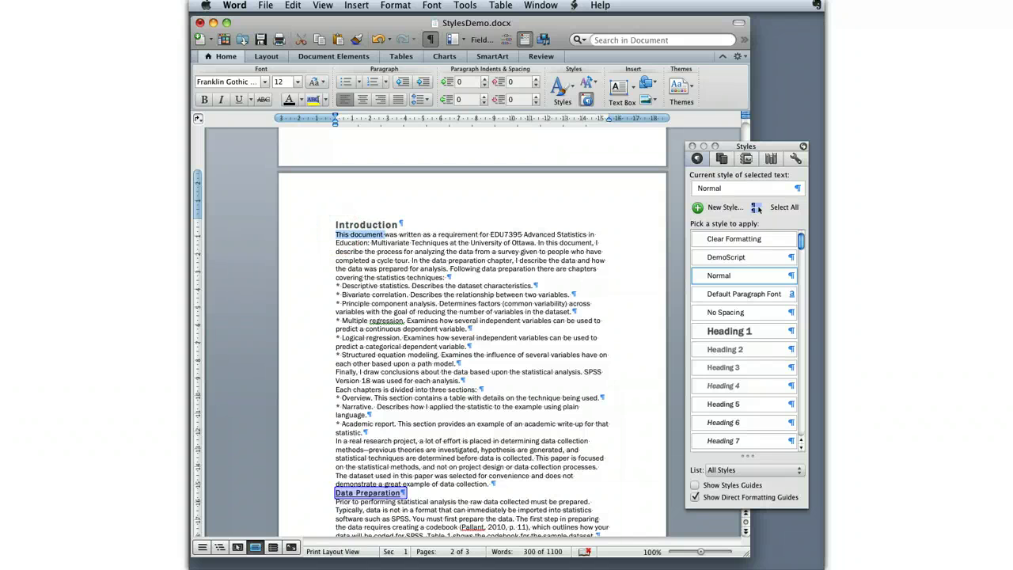
pyautogui.click(394, 224)
# Reset the Data Preparation heading to Normal, then apply Heading 1 to it
pyautogui.scroll(-3, 411, 265)
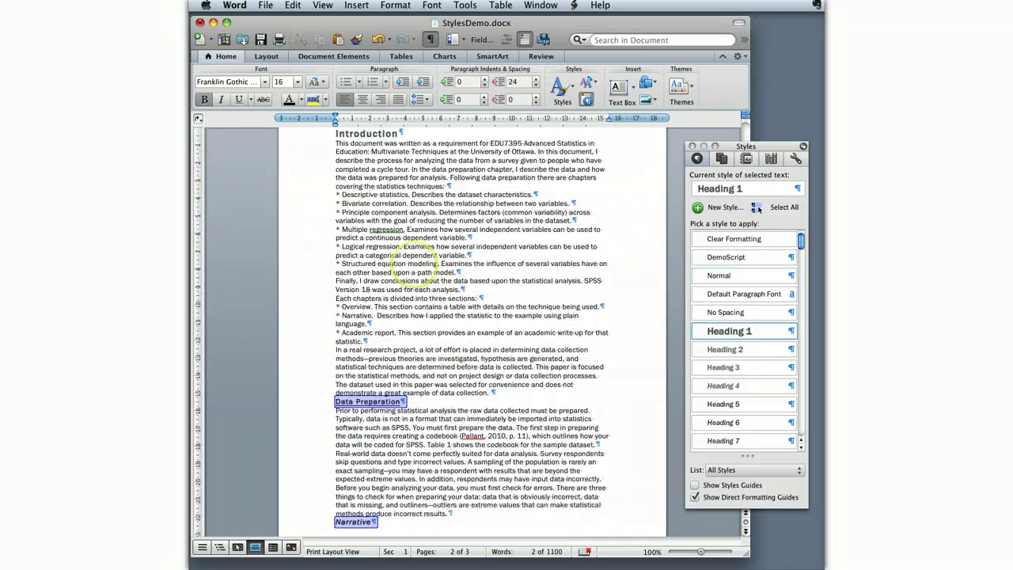
pyautogui.click(336, 401)
pyautogui.moveTo(336, 402); pyautogui.dragTo(402, 401)
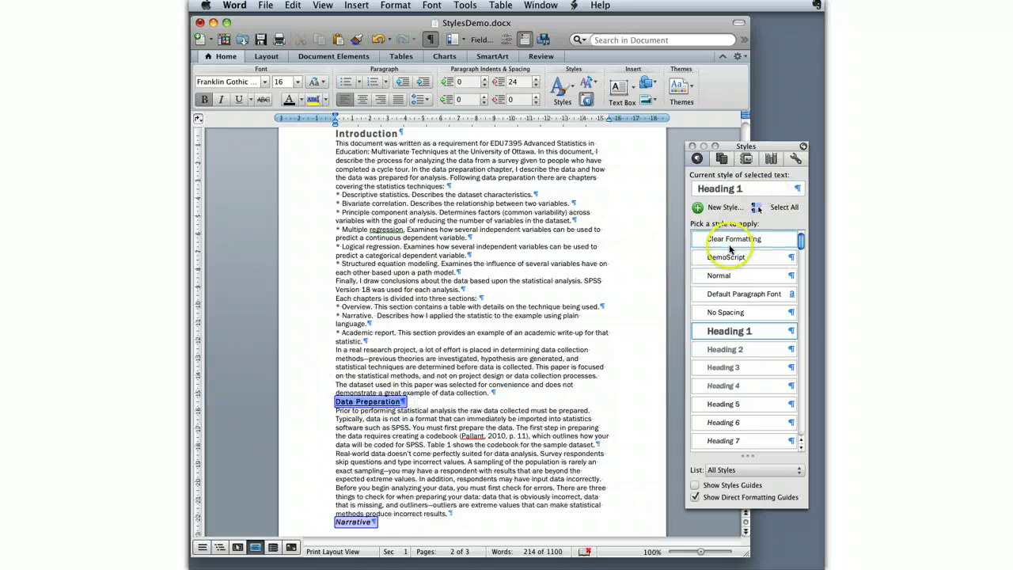
pyautogui.click(719, 276)
pyautogui.click(381, 402)
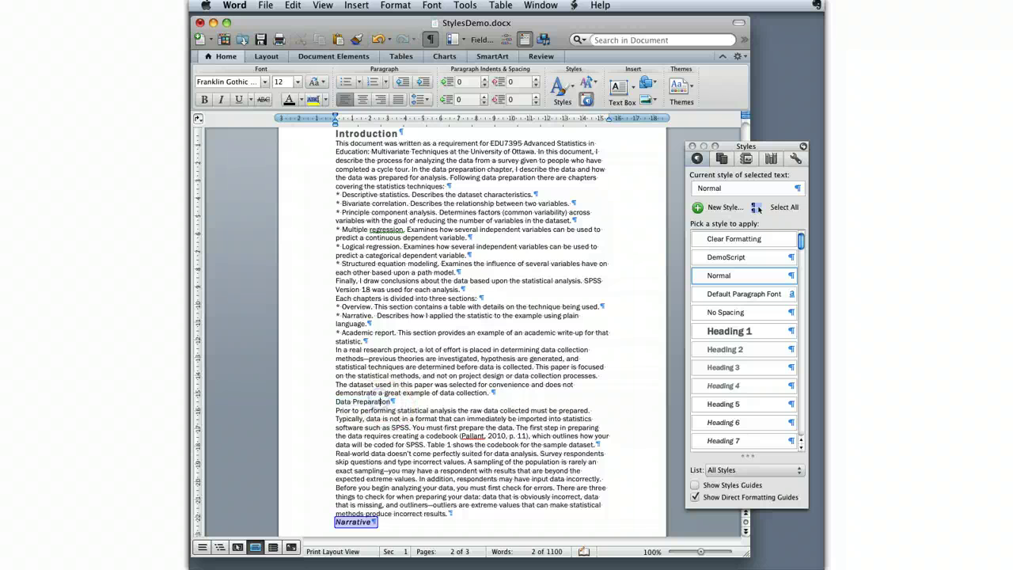
pyautogui.click(728, 330)
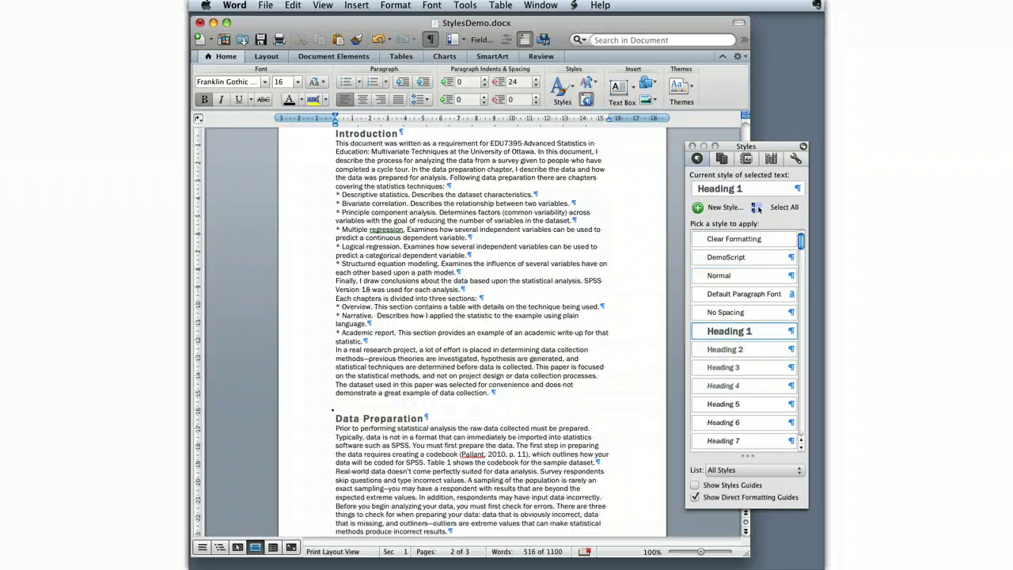
pyautogui.scroll(-5, 757, 208)
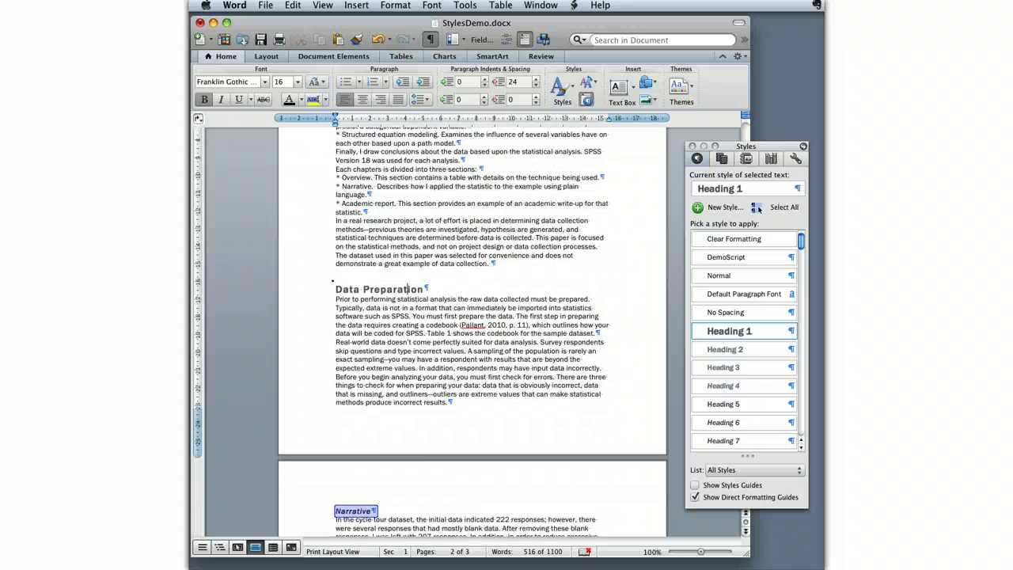
pyautogui.scroll(6, 757, 208)
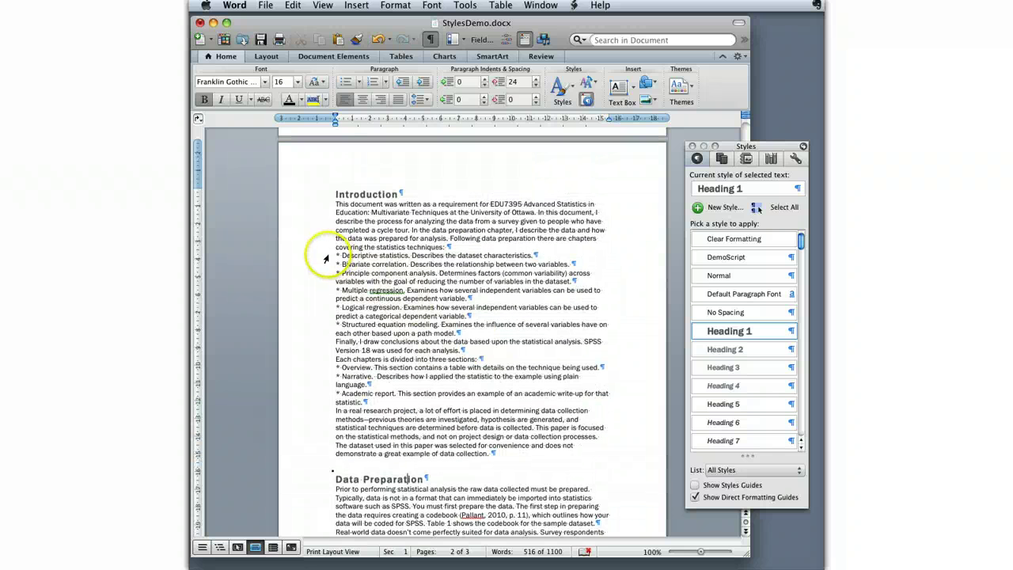
# Bullet the six starred statistics-technique lines and the Overview, Narrative and Academic report lines
pyautogui.click(334, 255)
pyautogui.moveTo(334, 255); pyautogui.dragTo(479, 332)
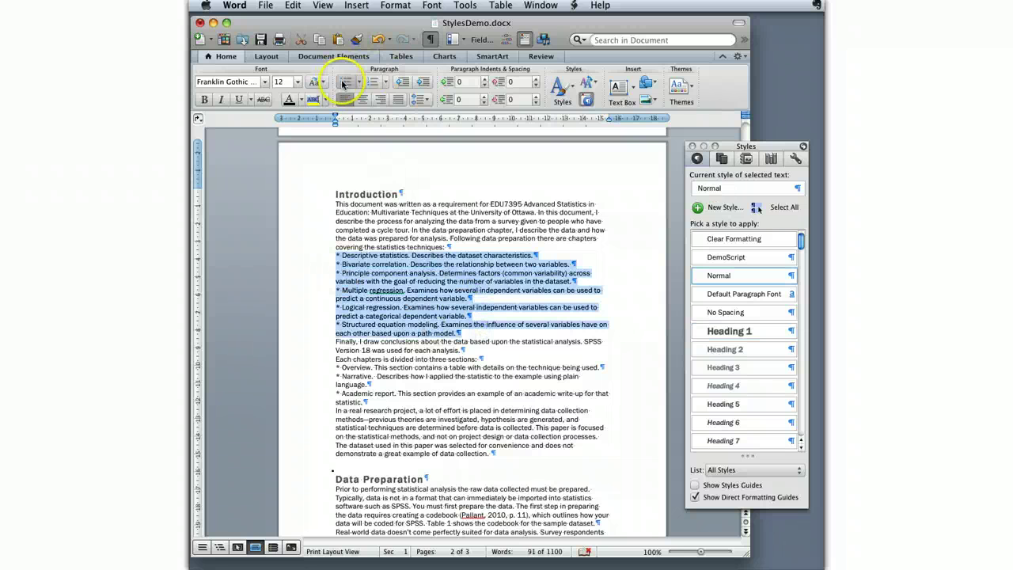
pyautogui.click(343, 83)
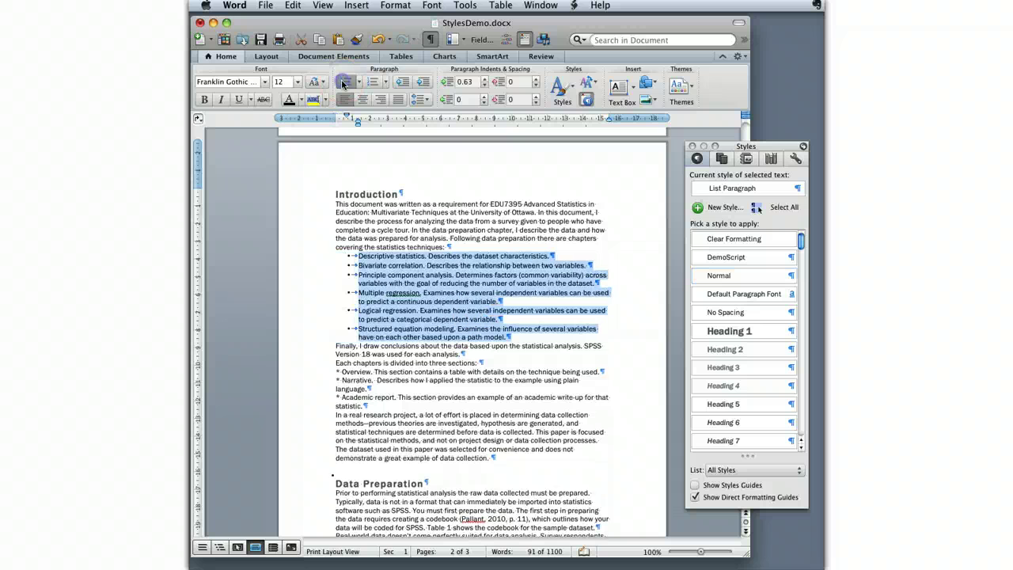
pyautogui.click(467, 247)
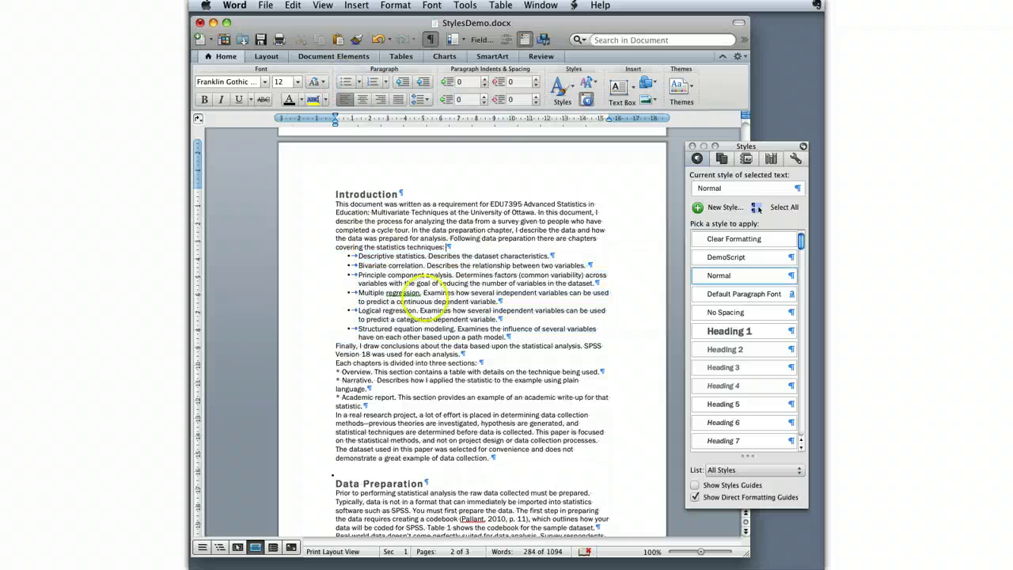
pyautogui.moveTo(322, 372); pyautogui.dragTo(399, 404)
pyautogui.click(343, 82)
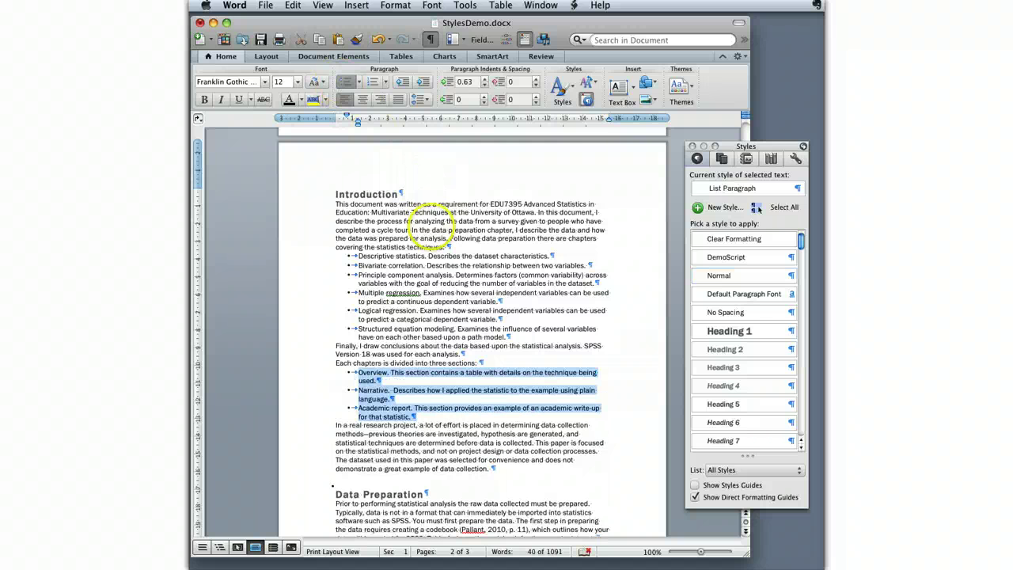
pyautogui.click(432, 227)
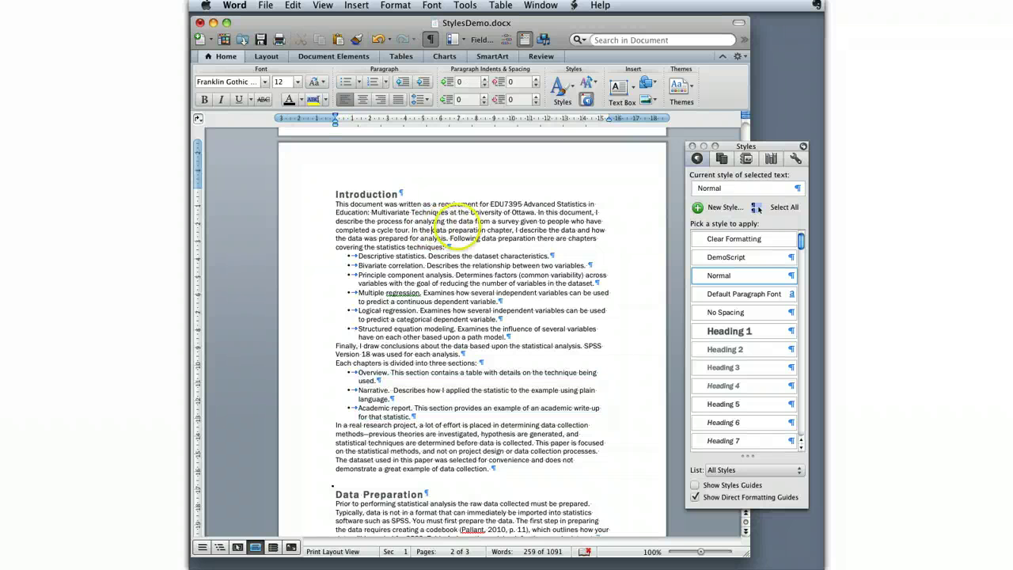
# Apply Body Text to the first Introduction paragraph, then to all Introduction body paragraphs
pyautogui.moveTo(336, 203); pyautogui.dragTo(501, 244)
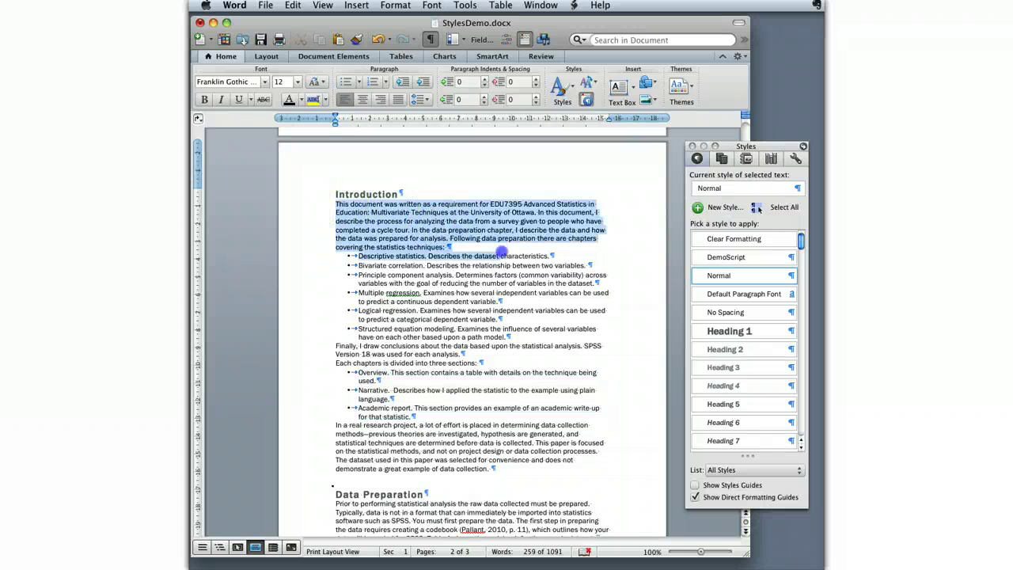
pyautogui.click(727, 277)
pyautogui.click(801, 249)
pyautogui.moveTo(800, 248); pyautogui.dragTo(795, 308)
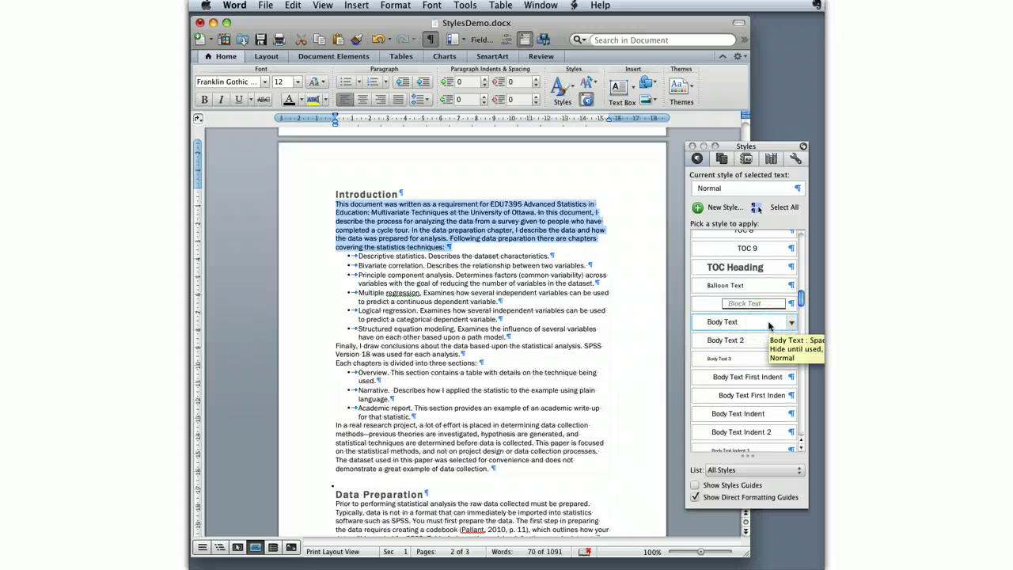
pyautogui.click(769, 323)
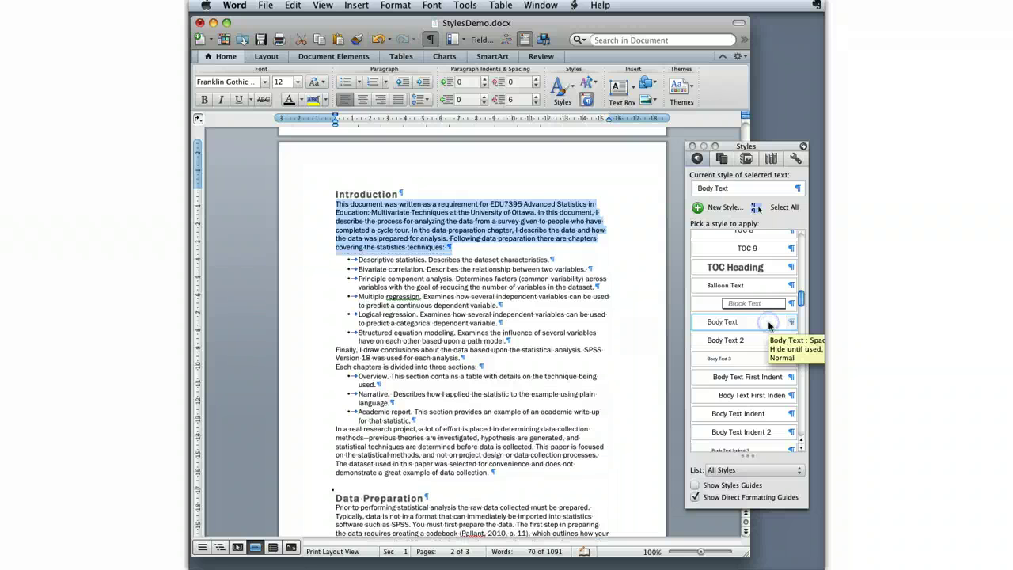
pyautogui.click(519, 306)
pyautogui.moveTo(336, 205); pyautogui.dragTo(544, 473)
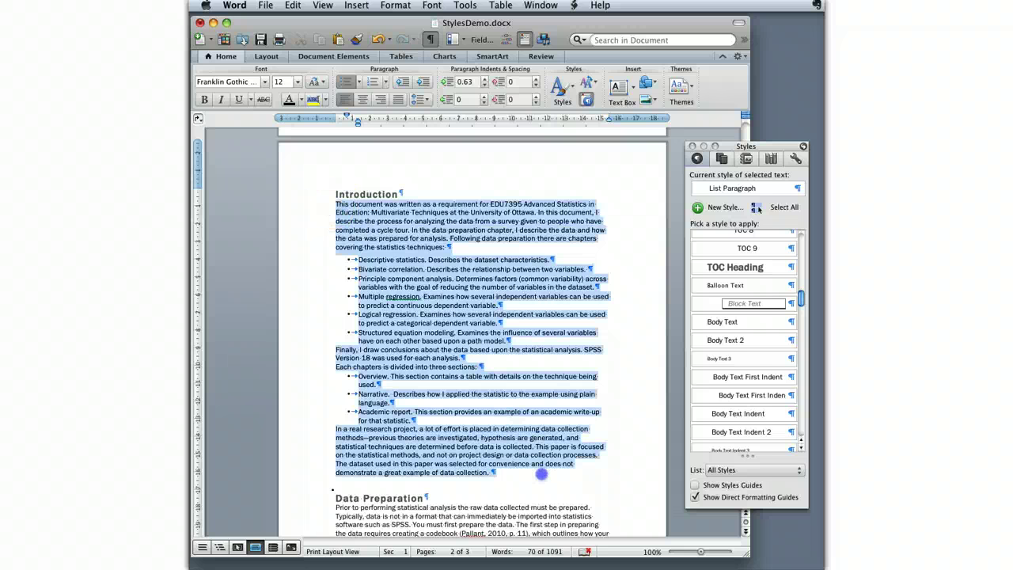
pyautogui.click(731, 322)
# Re-bullet the six statistics techniques and the Overview, Narrative and Academic report paragraphs
pyautogui.click(336, 258)
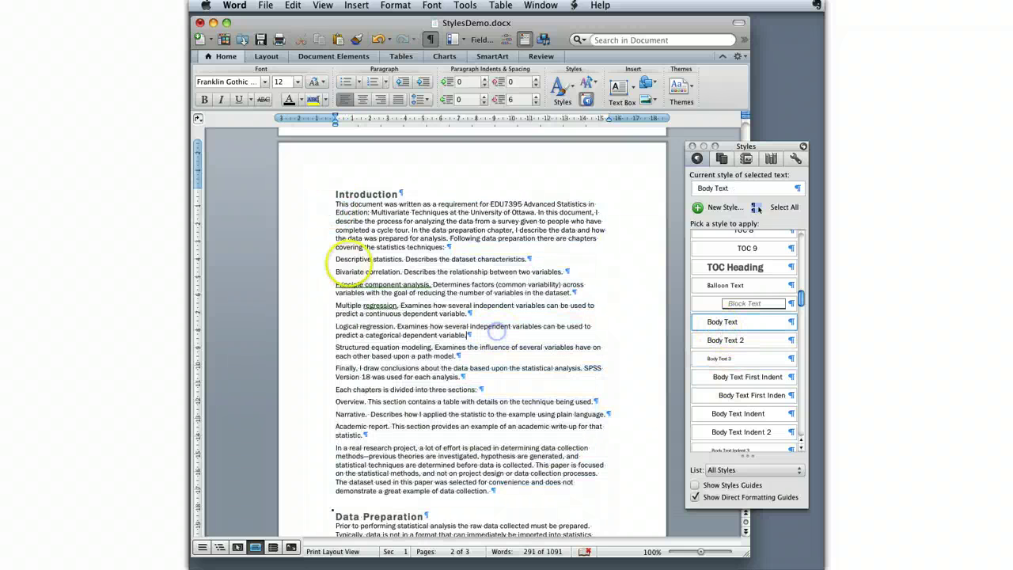
pyautogui.moveTo(336, 259); pyautogui.dragTo(491, 337)
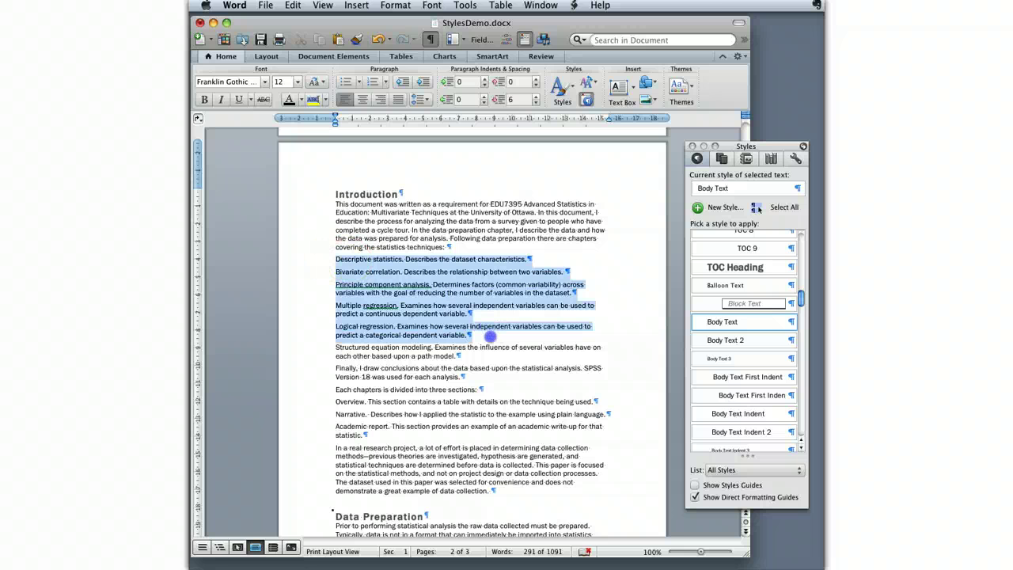
pyautogui.moveTo(491, 336); pyautogui.dragTo(491, 356)
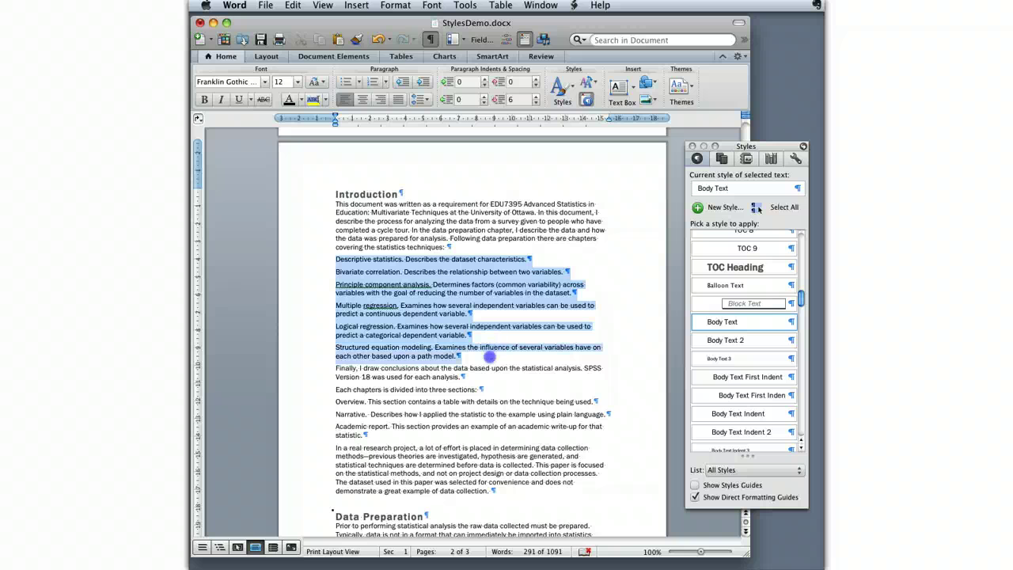
pyautogui.click(347, 82)
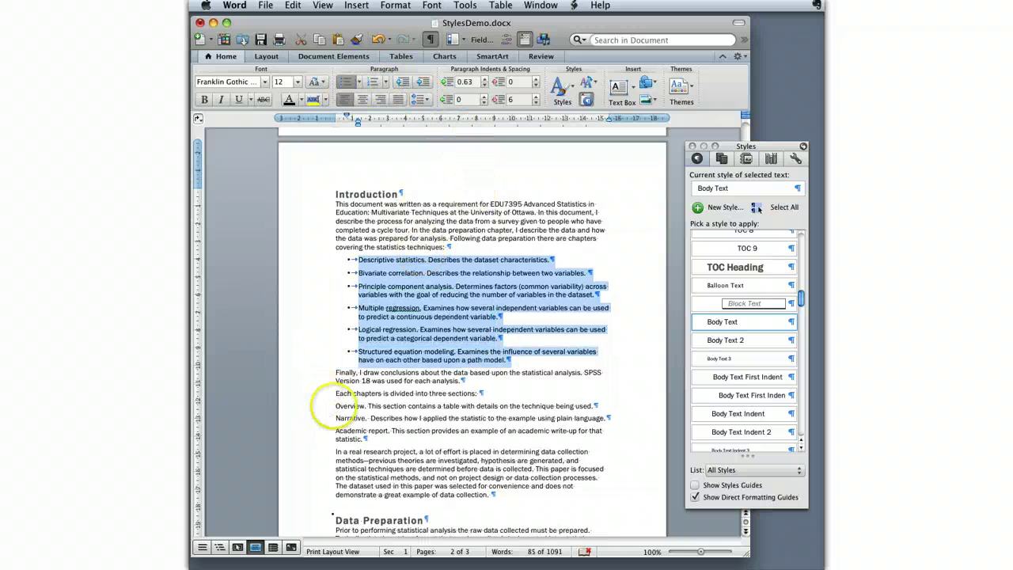
pyautogui.moveTo(336, 405); pyautogui.dragTo(378, 437)
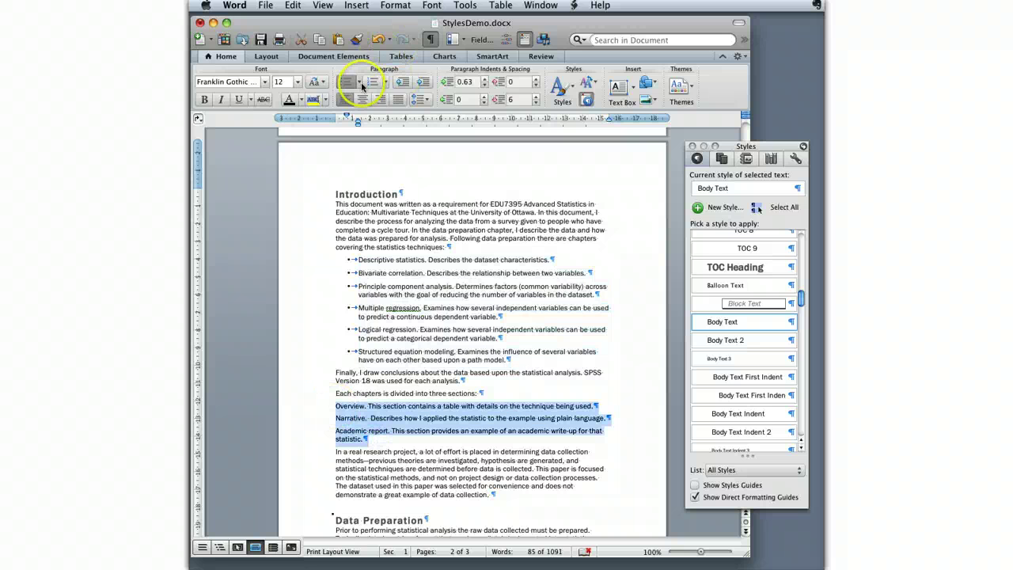
pyautogui.click(348, 82)
pyautogui.click(516, 392)
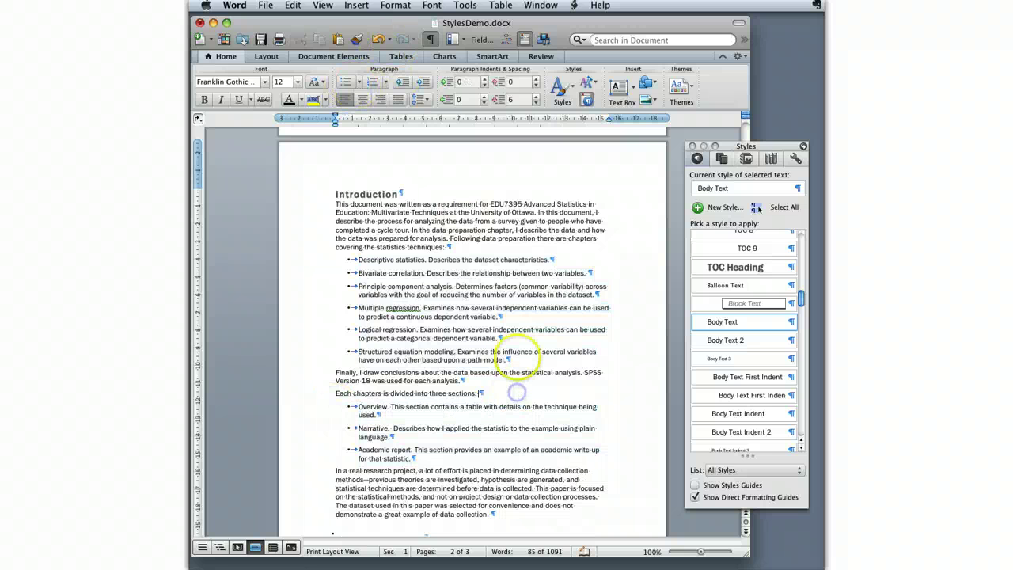
pyautogui.click(463, 212)
pyautogui.click(361, 193)
# Open the Modify Style dialog for Heading 1 and move it higher on screen
pyautogui.click(356, 203)
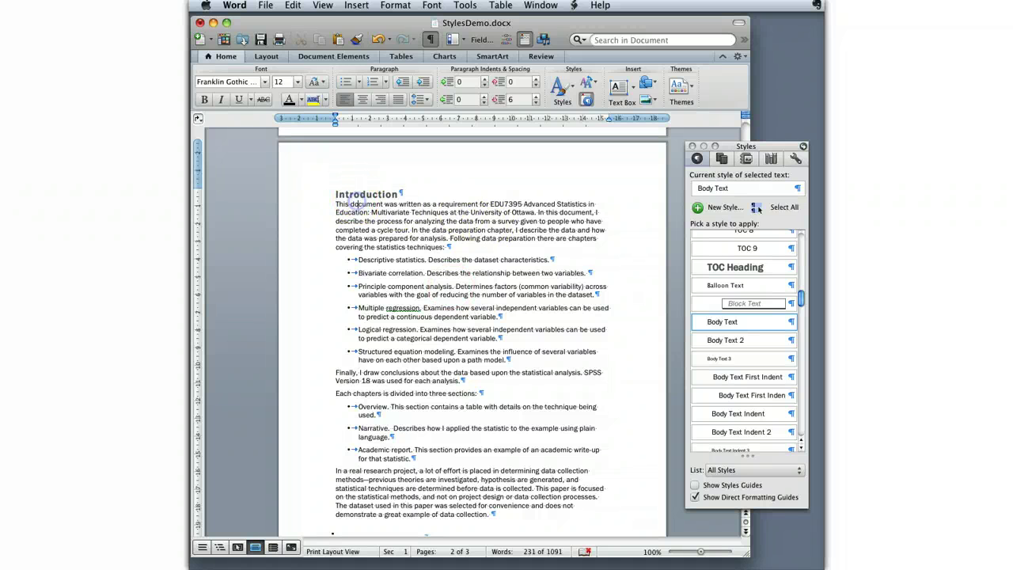
pyautogui.click(335, 194)
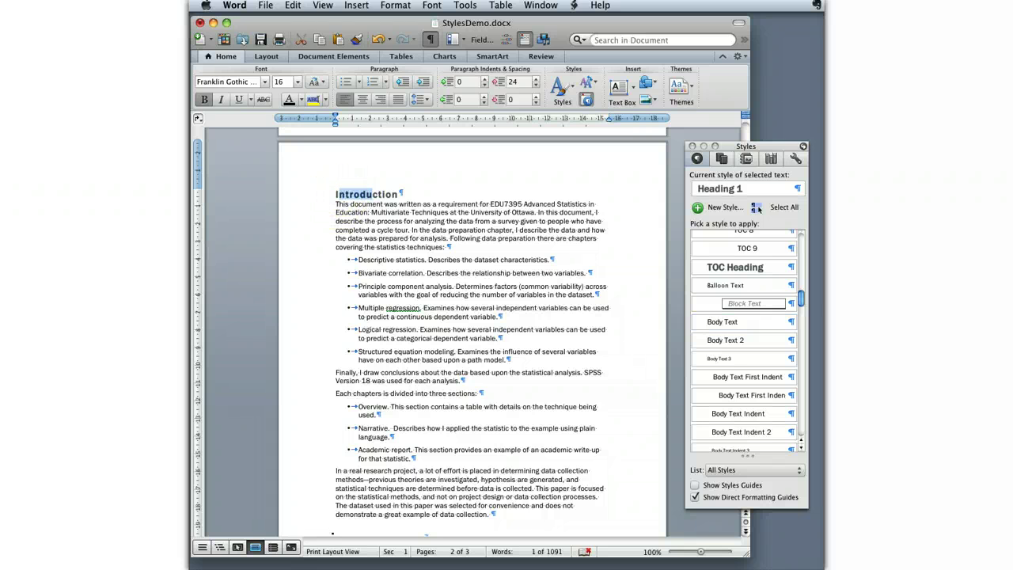
pyautogui.click(363, 194)
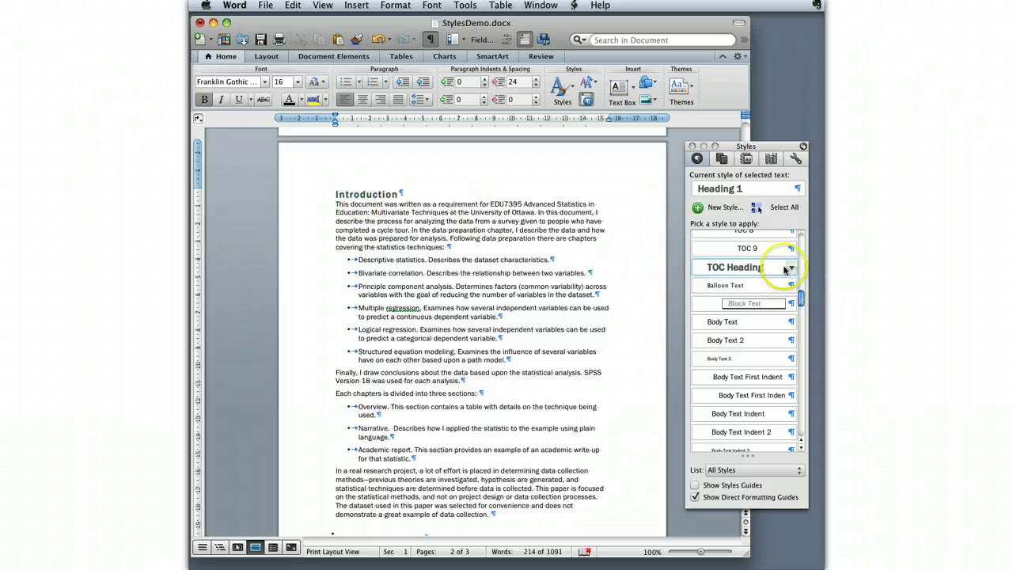
pyautogui.moveTo(801, 298); pyautogui.dragTo(801, 242)
pyautogui.click(792, 296)
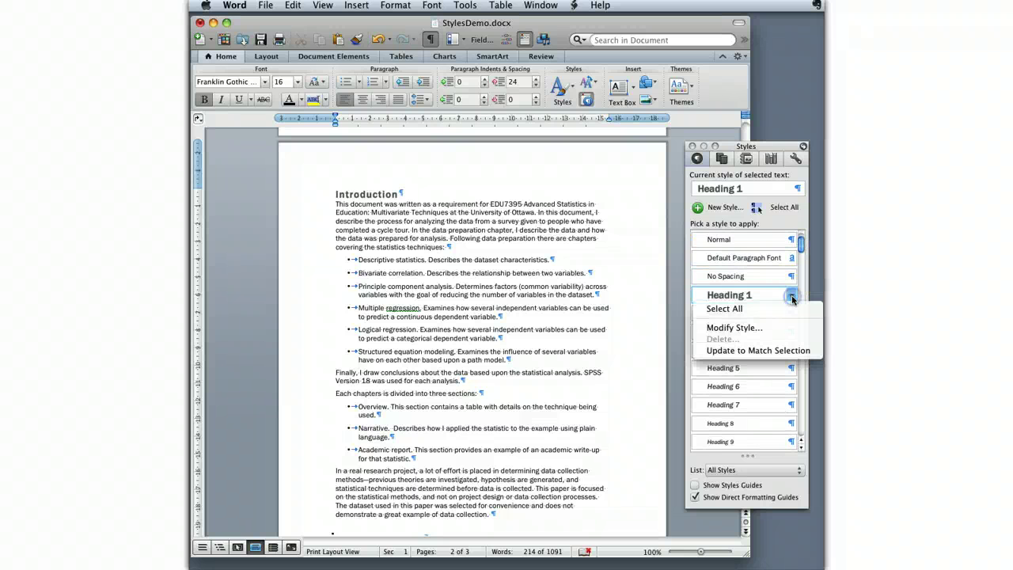
pyautogui.click(786, 327)
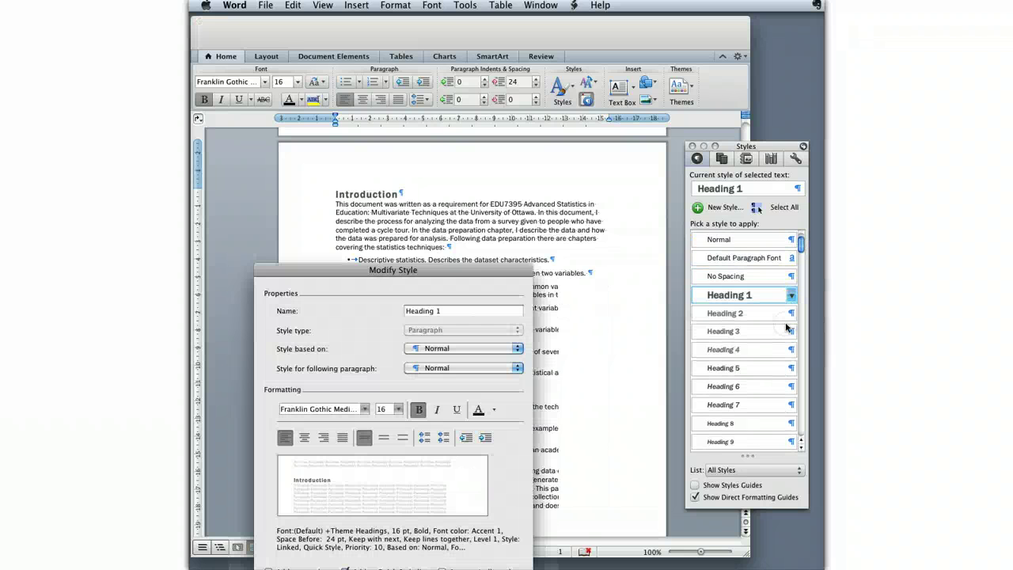
pyautogui.moveTo(468, 272); pyautogui.dragTo(608, 168)
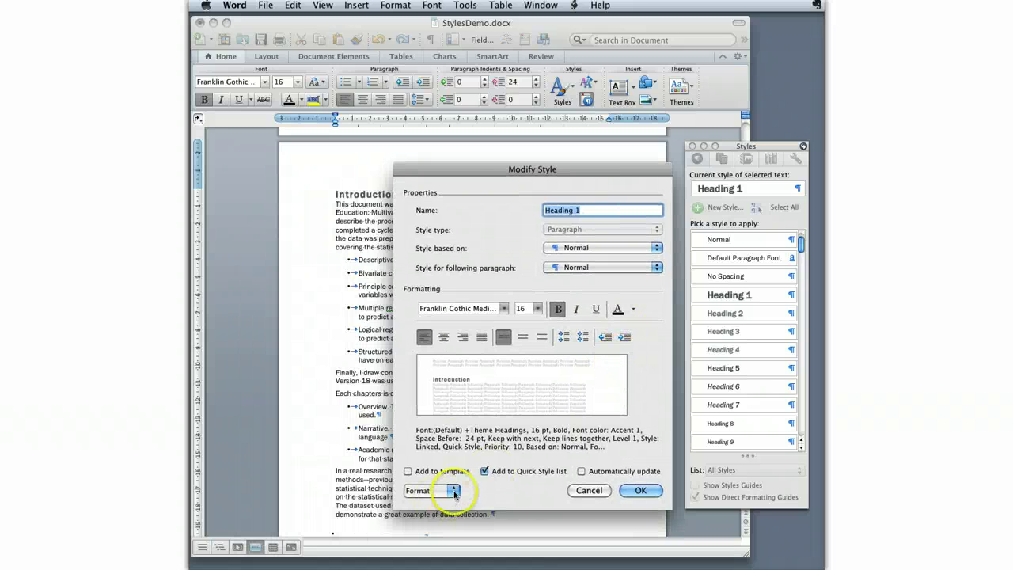
pyautogui.moveTo(455, 168); pyautogui.dragTo(463, 54)
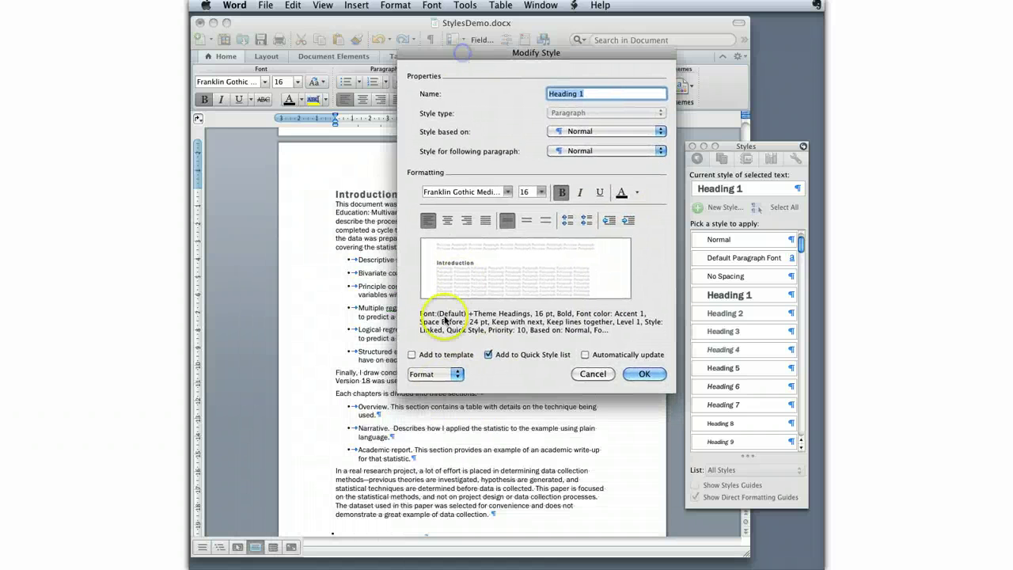
# In Heading 1's paragraph settings, change spacing to 12 pt before and 12 pt after
pyautogui.click(456, 374)
pyautogui.click(445, 401)
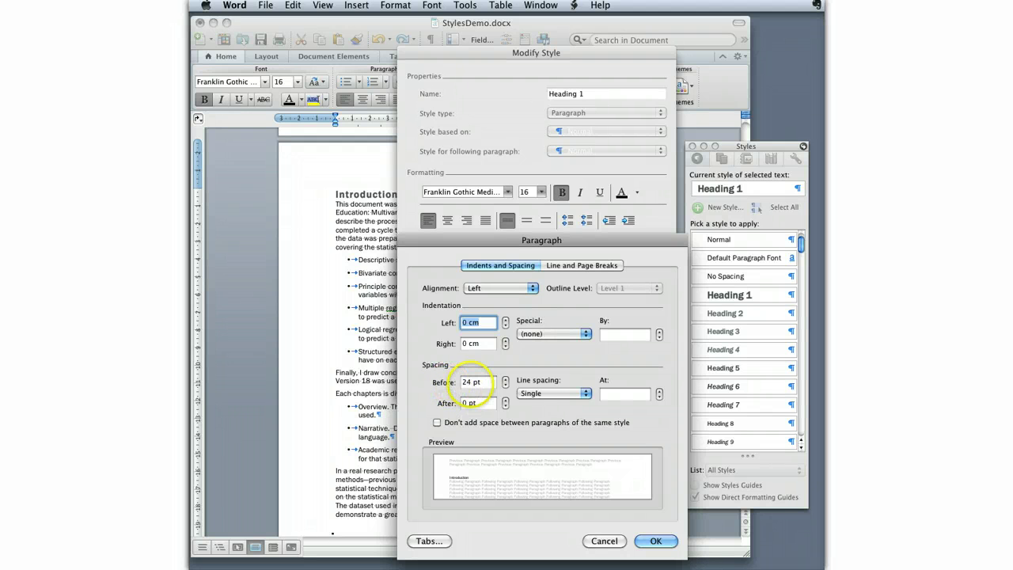
pyautogui.click(461, 386)
pyautogui.doubleClick(470, 381)
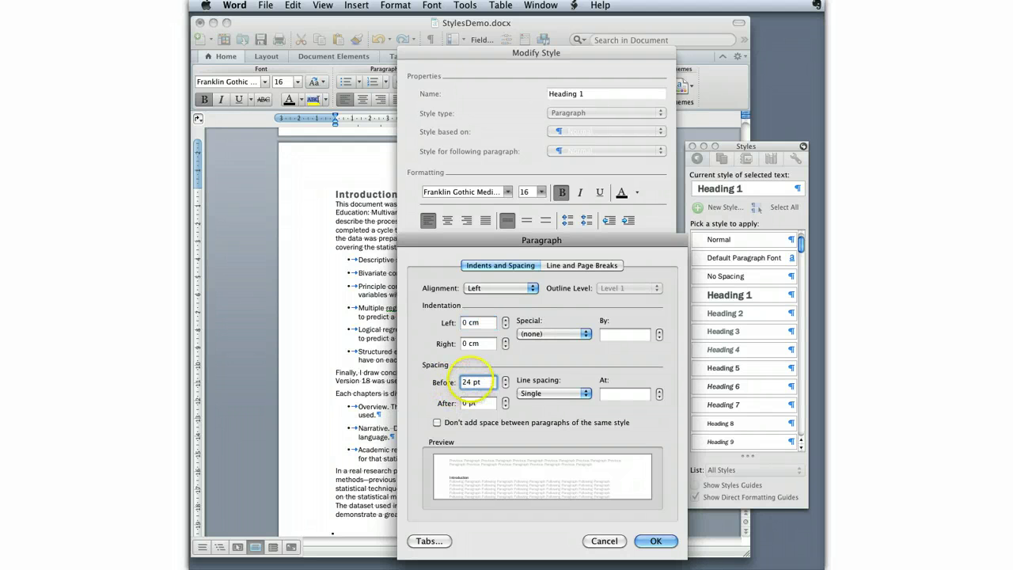
pyautogui.write('12')
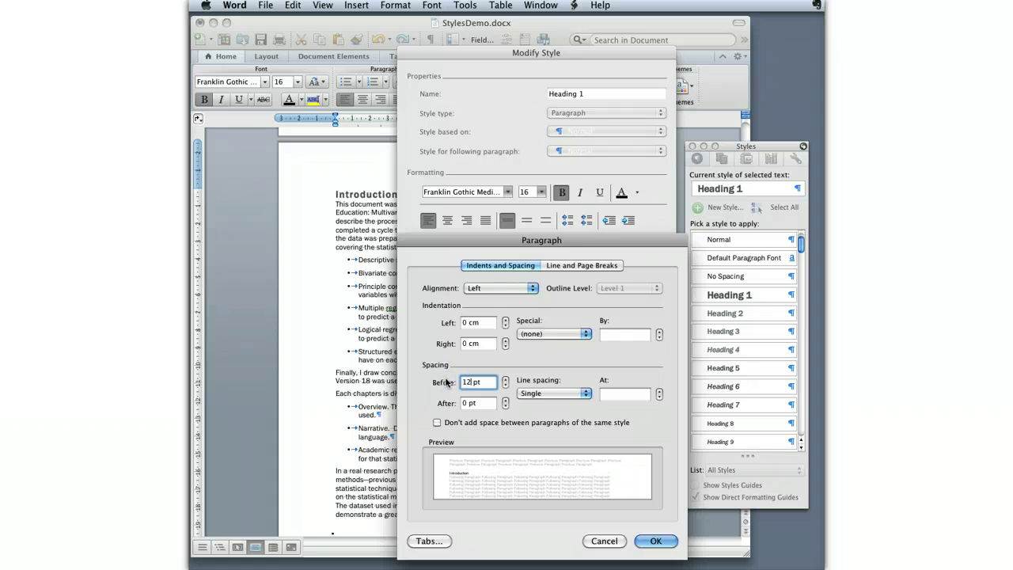
pyautogui.doubleClick(464, 403)
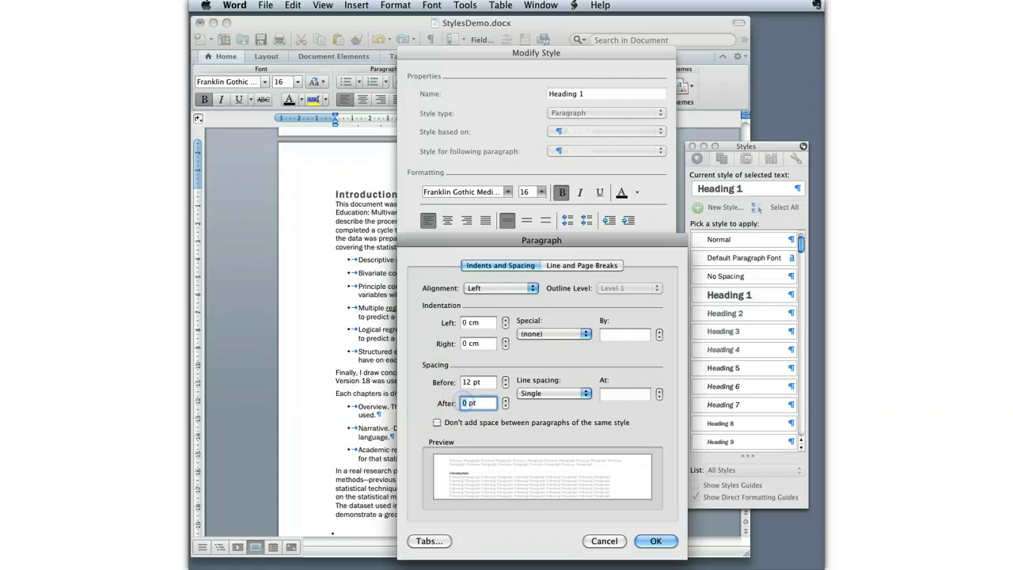
pyautogui.write('12')
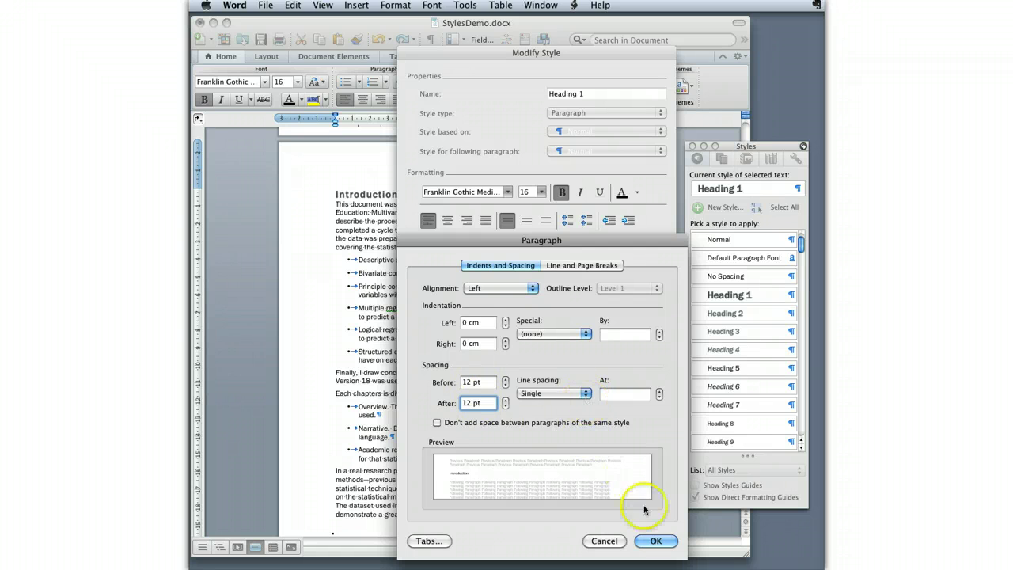
pyautogui.click(656, 540)
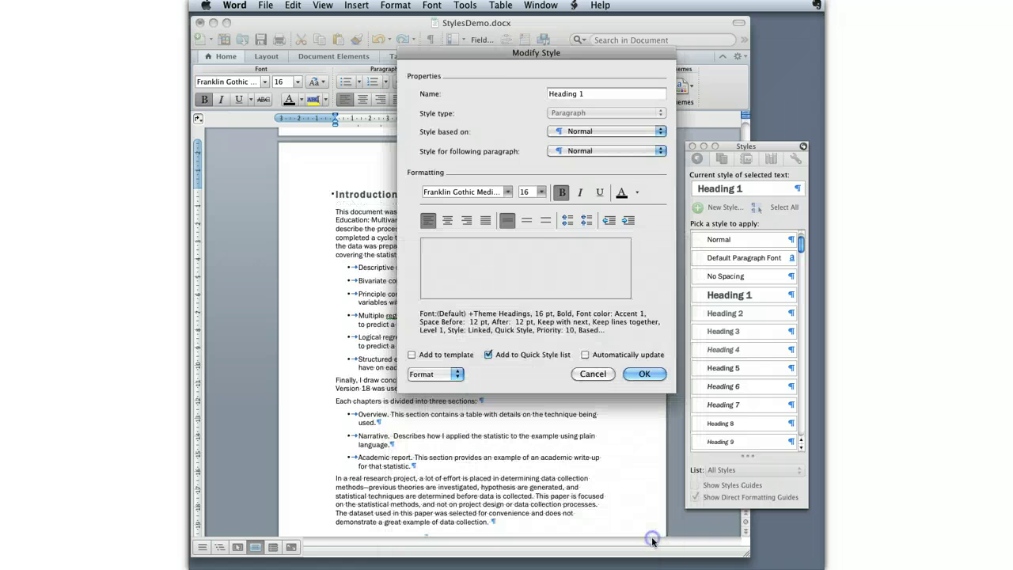
# Save the Heading 1 changes and check the new spacing on Introduction and Data Preparation
pyautogui.click(644, 373)
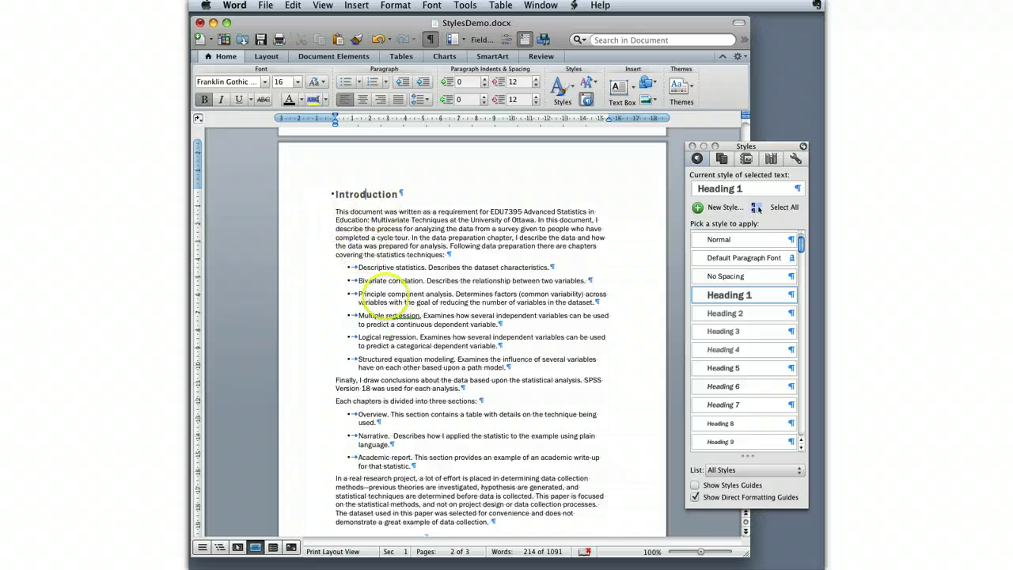
pyautogui.scroll(-5, 387, 299)
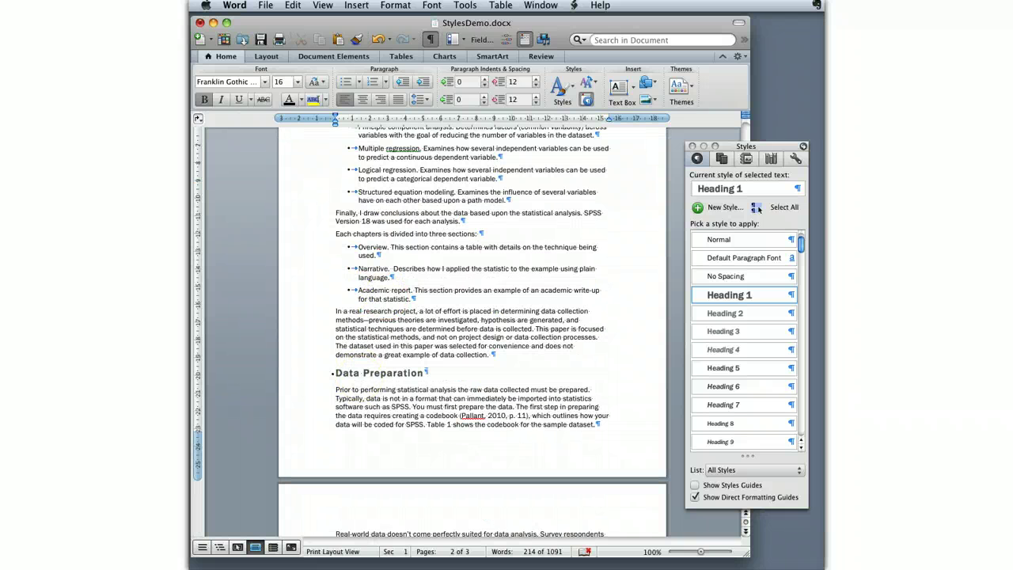
pyautogui.scroll(5, 473, 317)
pyautogui.scroll(-4, 472, 316)
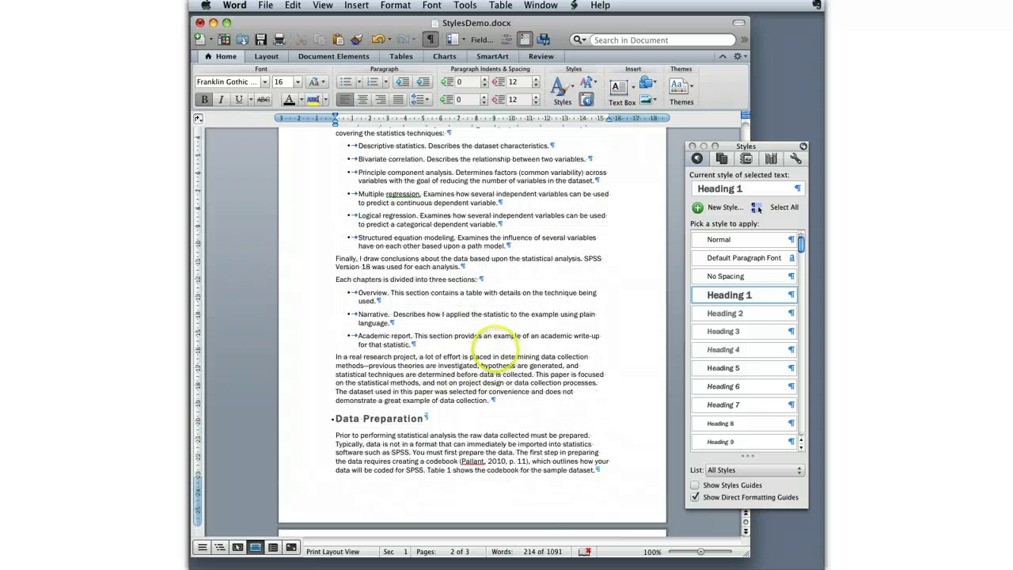
pyautogui.scroll(4, 470, 351)
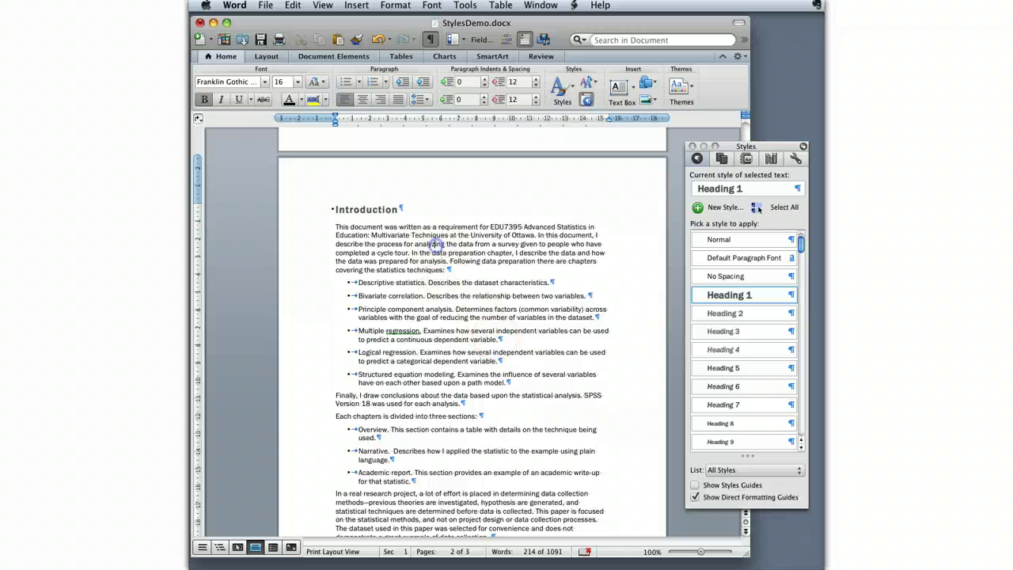
pyautogui.click(435, 245)
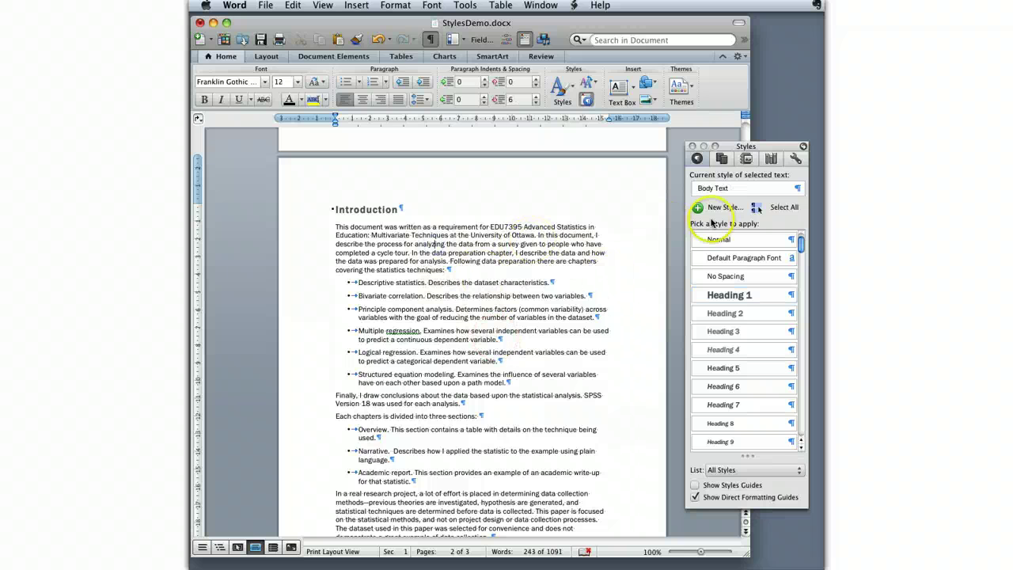
# Show only Styles in Use in the Styles pane and begin modifying Body Text
pyautogui.click(797, 470)
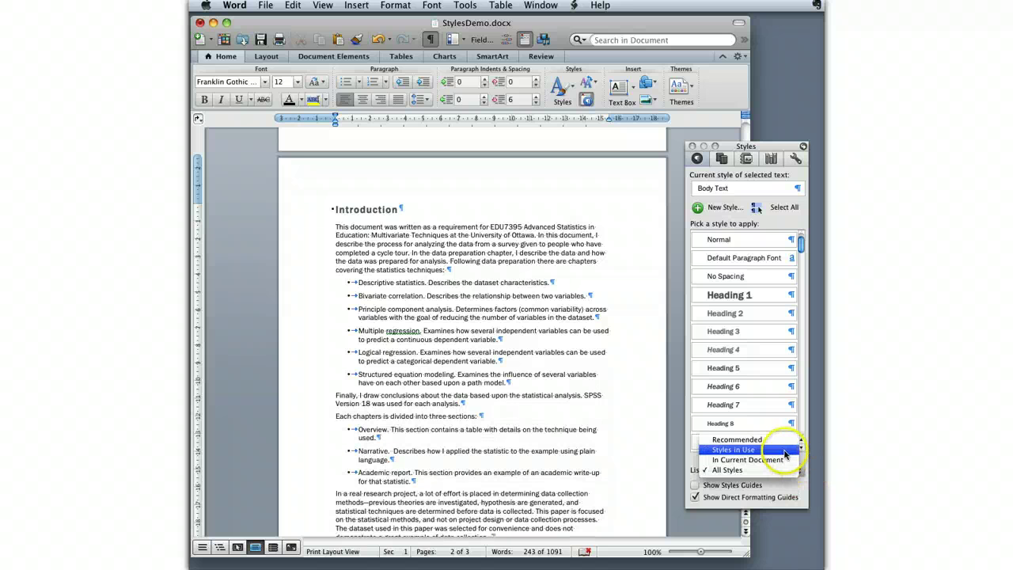
pyautogui.click(776, 450)
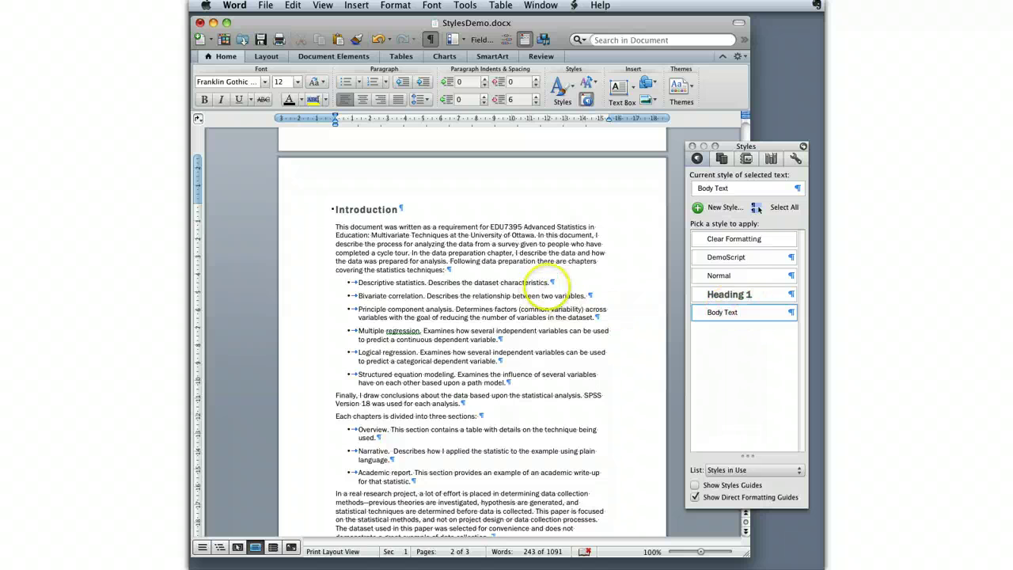
pyautogui.click(547, 257)
pyautogui.click(791, 313)
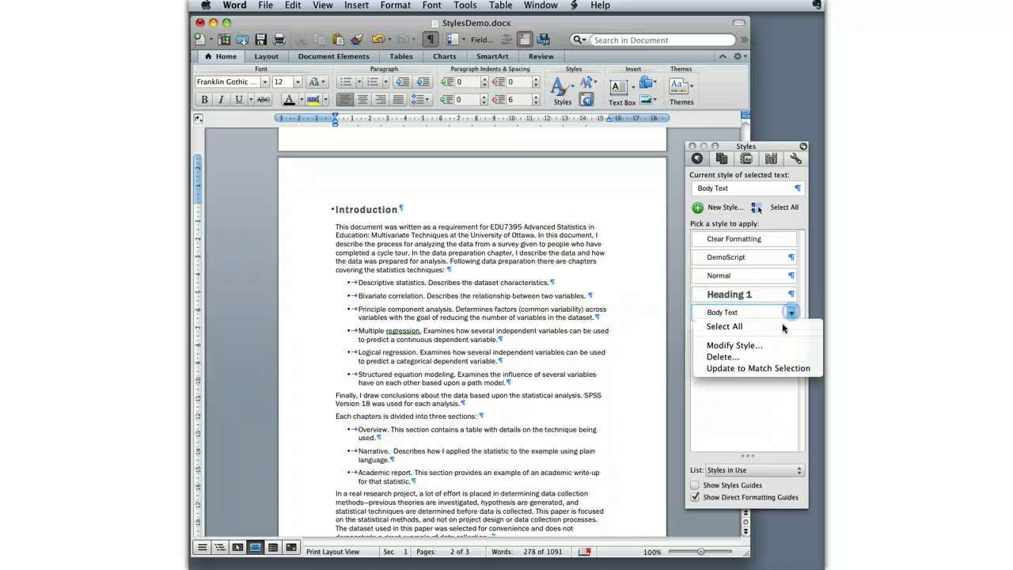
pyautogui.click(759, 346)
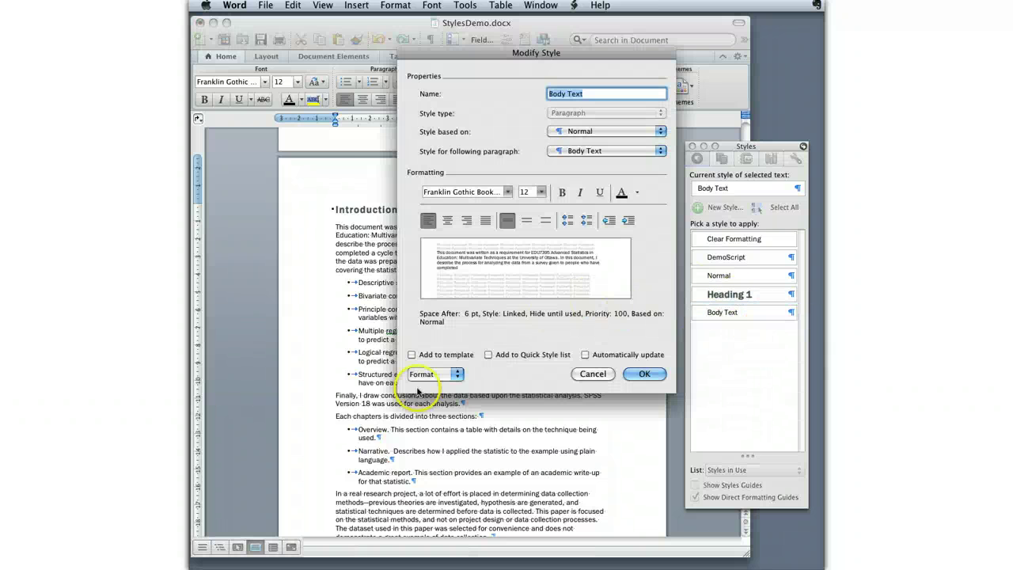
# Give the Body Text style Multiple line spacing at 1.15 and save the style
pyautogui.click(458, 373)
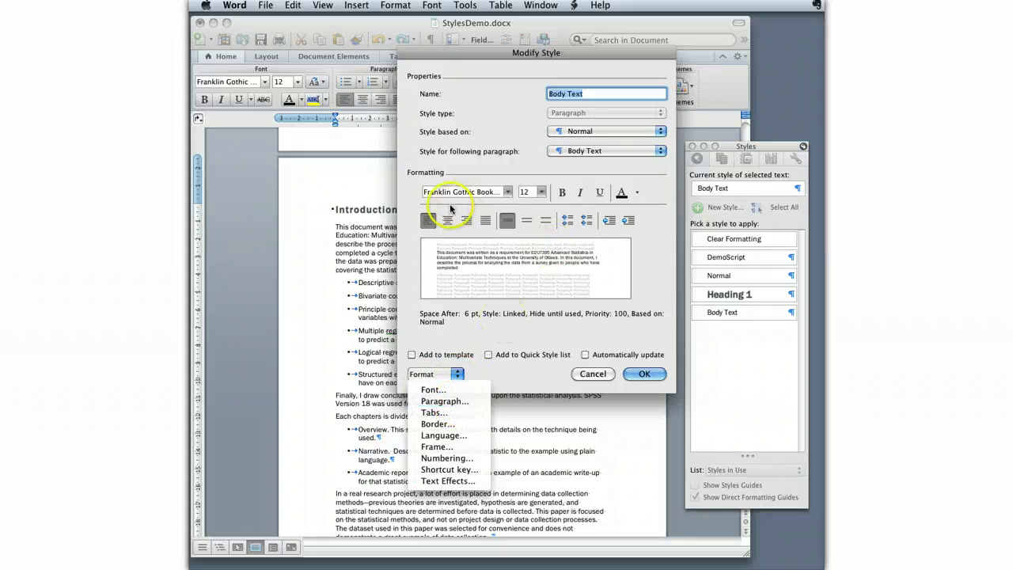
pyautogui.click(449, 402)
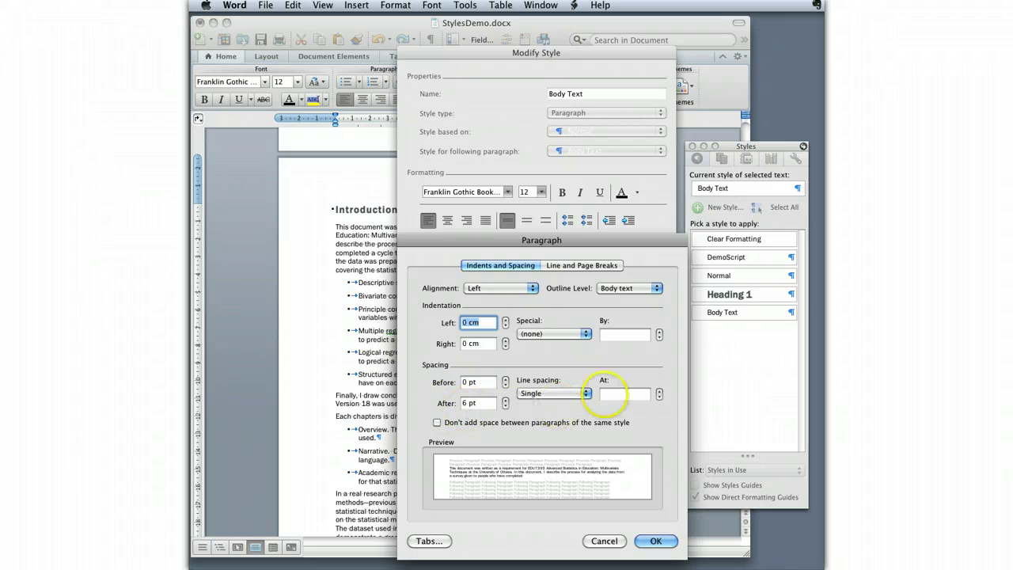
pyautogui.click(609, 394)
pyautogui.write('1')
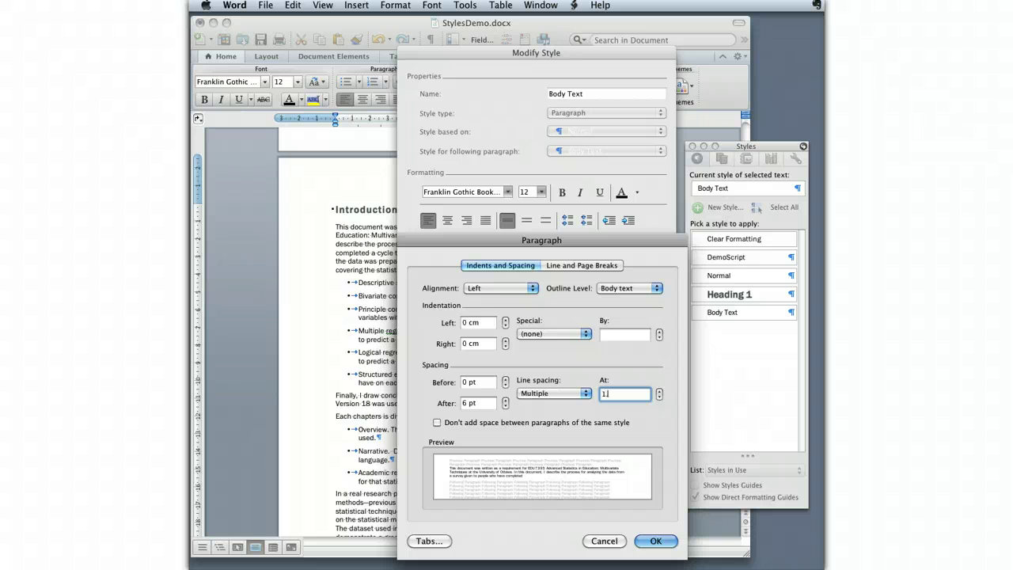
pyautogui.write('.15')
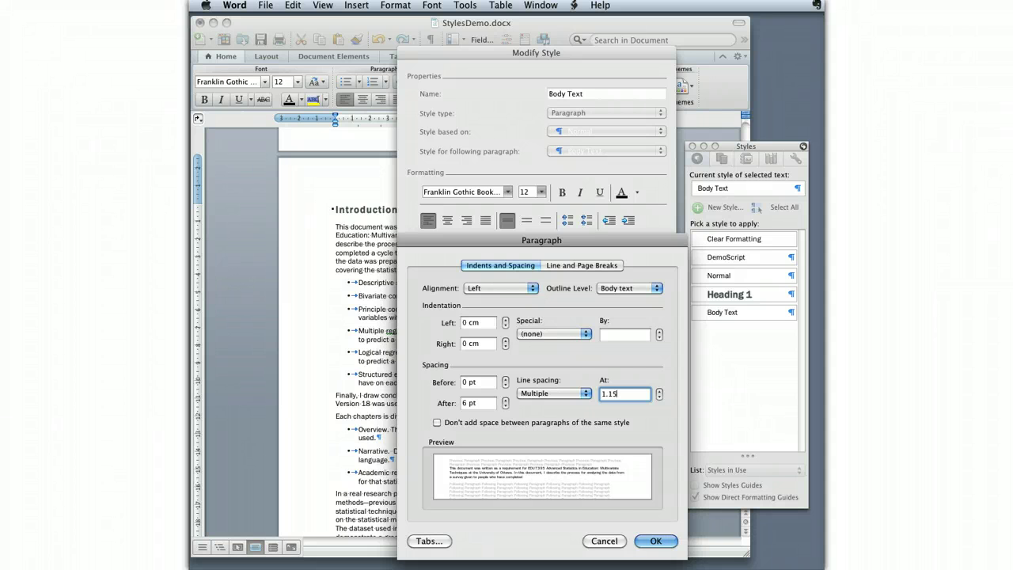
pyautogui.click(615, 421)
pyautogui.click(676, 540)
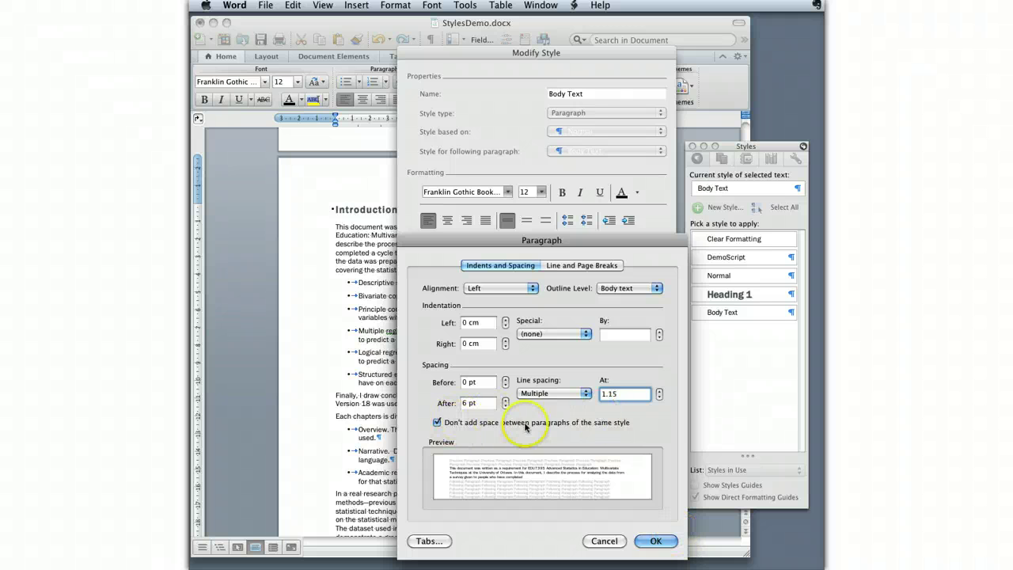
pyautogui.click(437, 422)
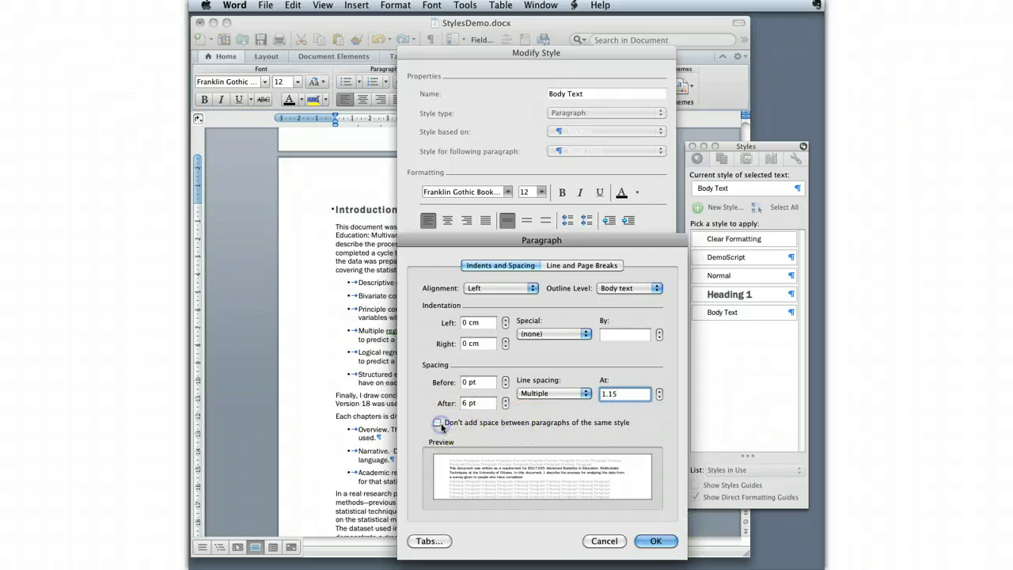
pyautogui.click(656, 541)
pyautogui.click(645, 374)
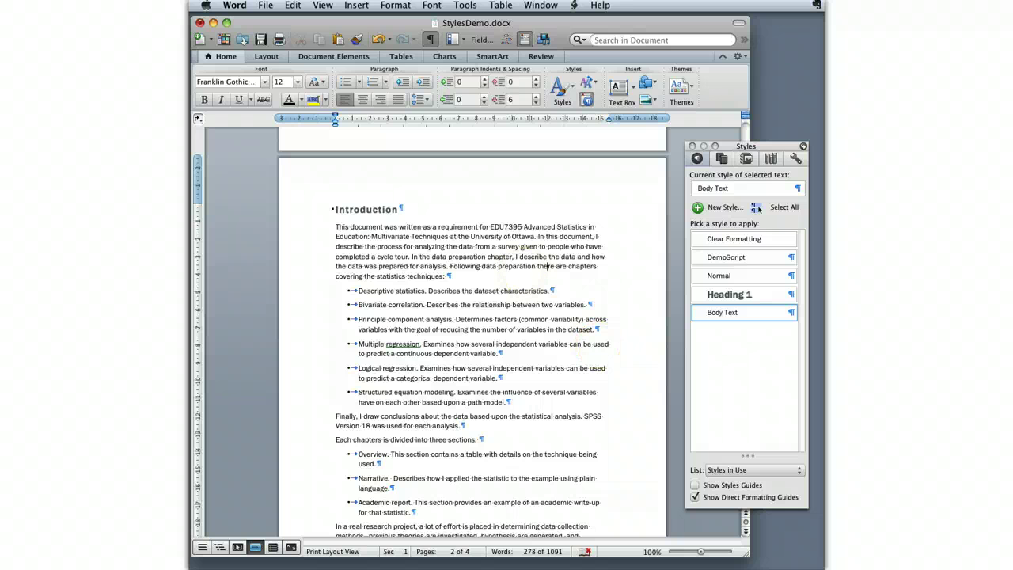
# Scroll through the document to review the 1.15-spaced Body Text paragraphs in the Introduction
pyautogui.scroll(2, 538, 266)
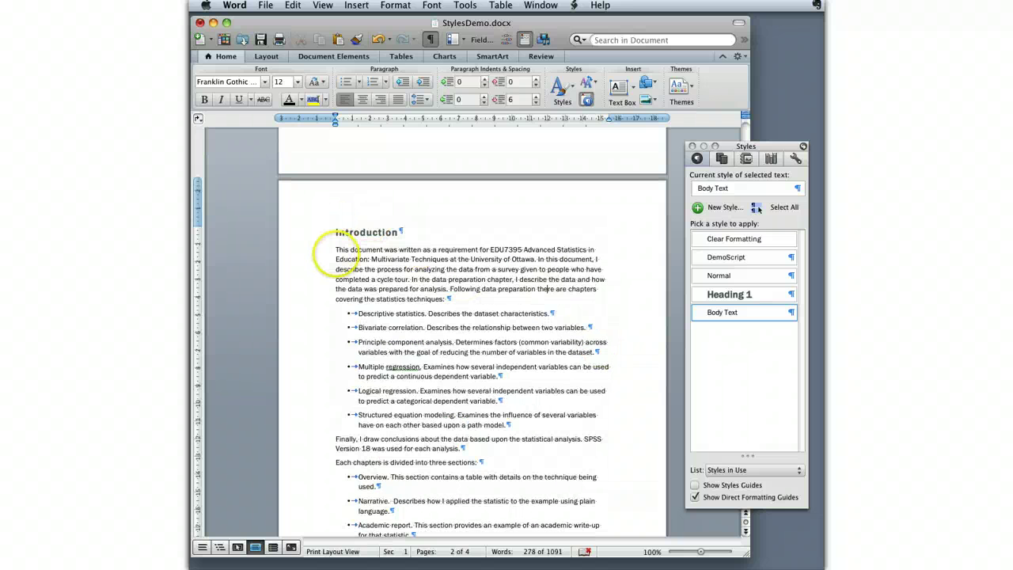
pyautogui.scroll(-5, 475, 285)
pyautogui.scroll(7, 546, 394)
pyautogui.scroll(5, 546, 394)
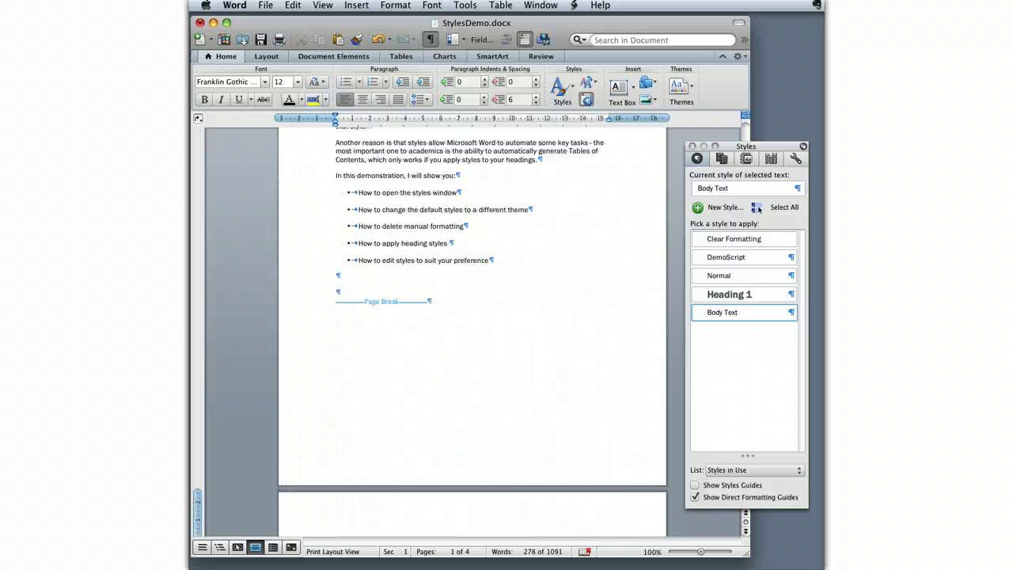
pyautogui.scroll(-10, 758, 208)
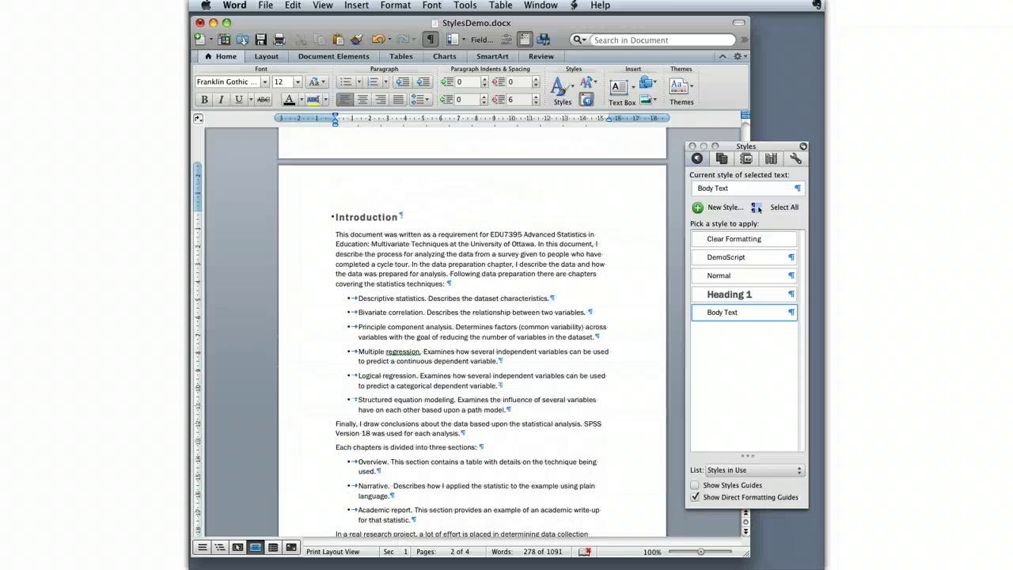
pyautogui.scroll(-1, 758, 209)
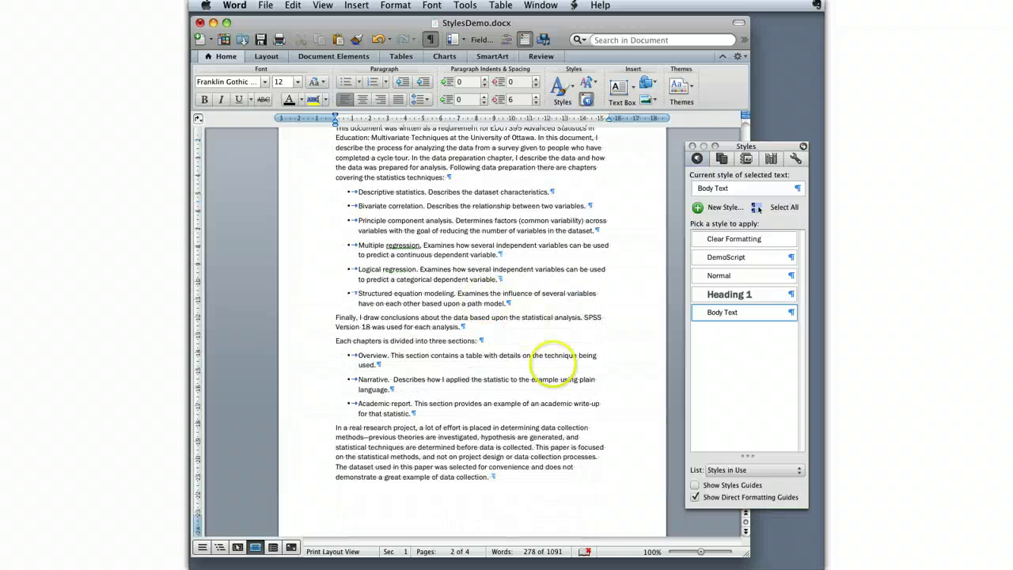